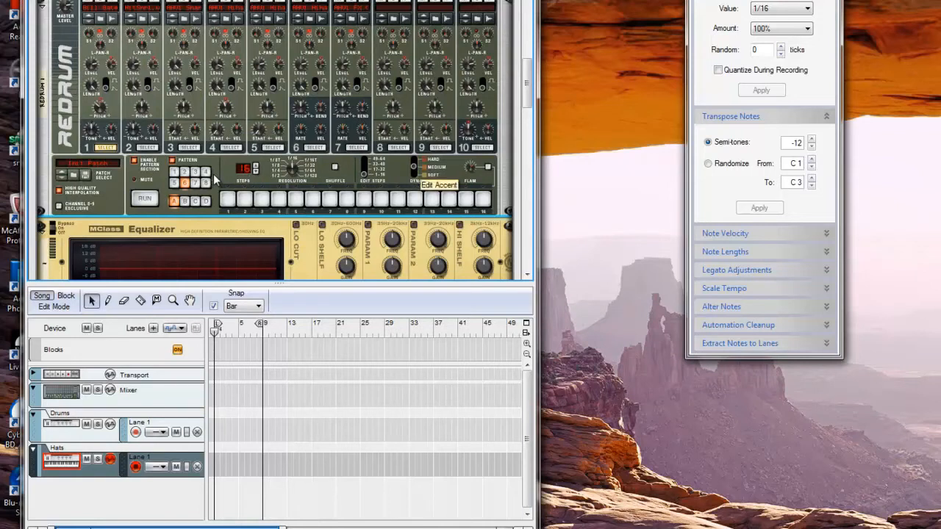
Switch the Redrum to pattern 6 and put a hit on step 1
click(184, 182)
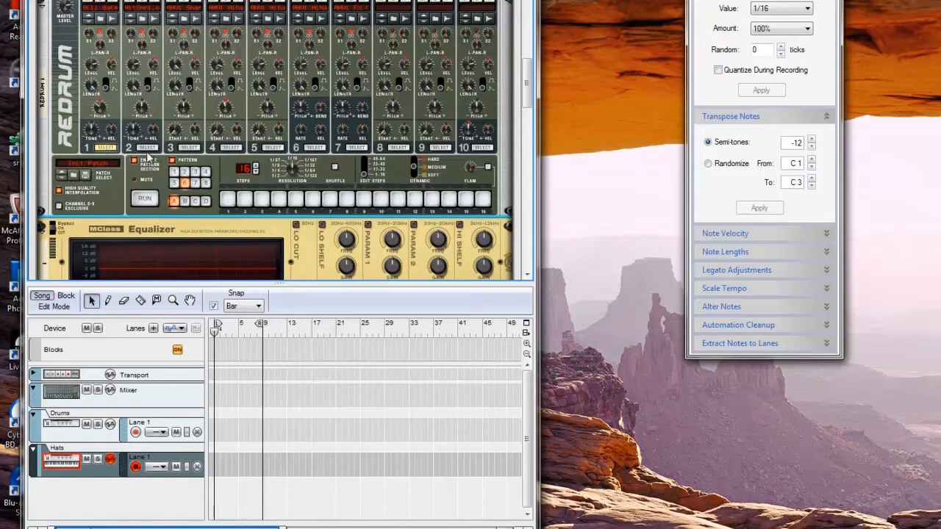
click(226, 206)
Play the pattern briefly, then toggle a hit onto step 9
click(145, 198)
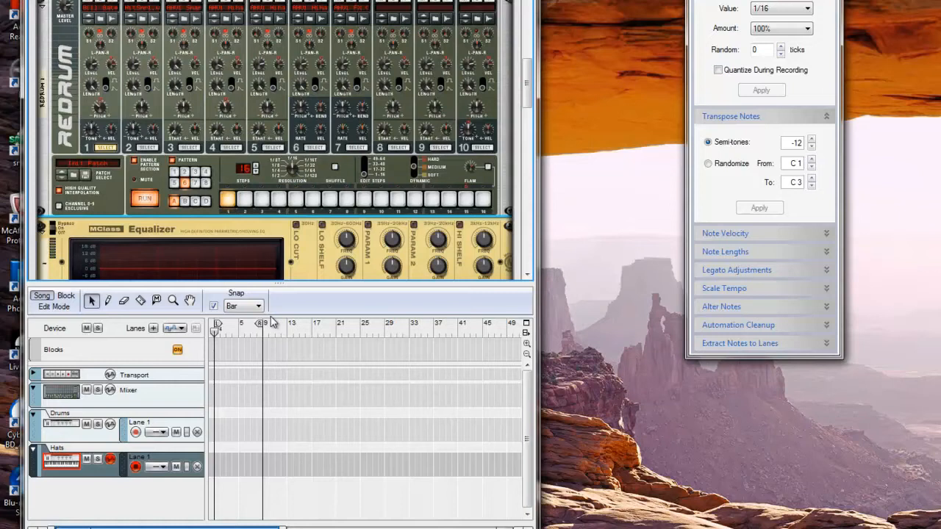
click(147, 200)
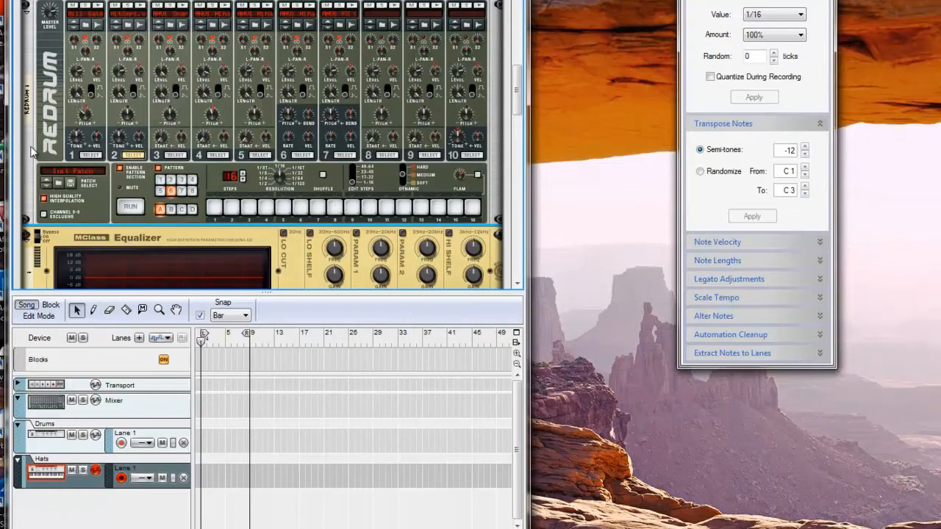
click(355, 209)
click(357, 213)
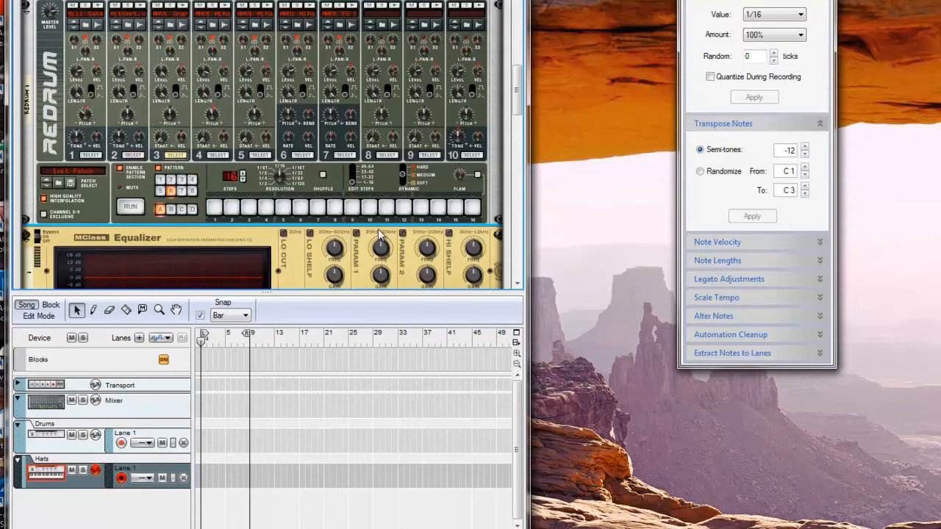
click(350, 212)
Play the pattern again to hear the new step 9 hit, then stop it
scroll(220, 147, up, 3)
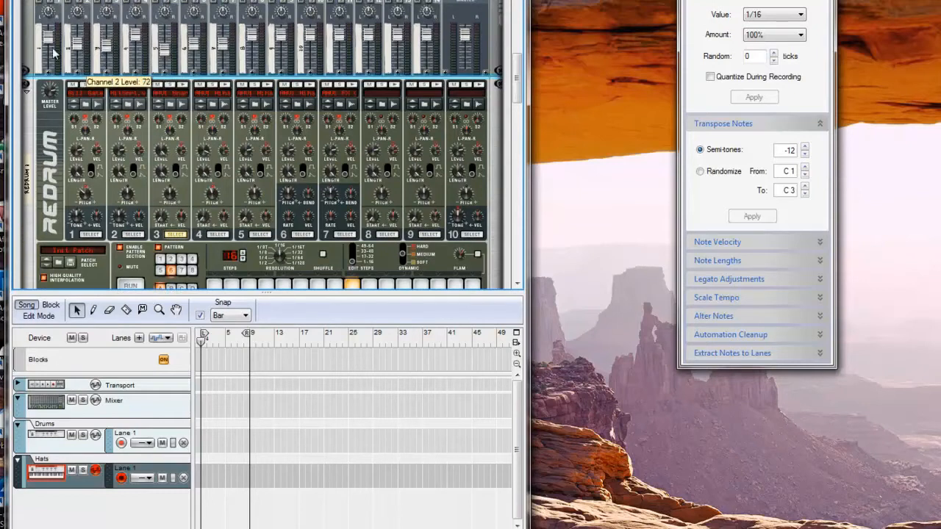
click(130, 286)
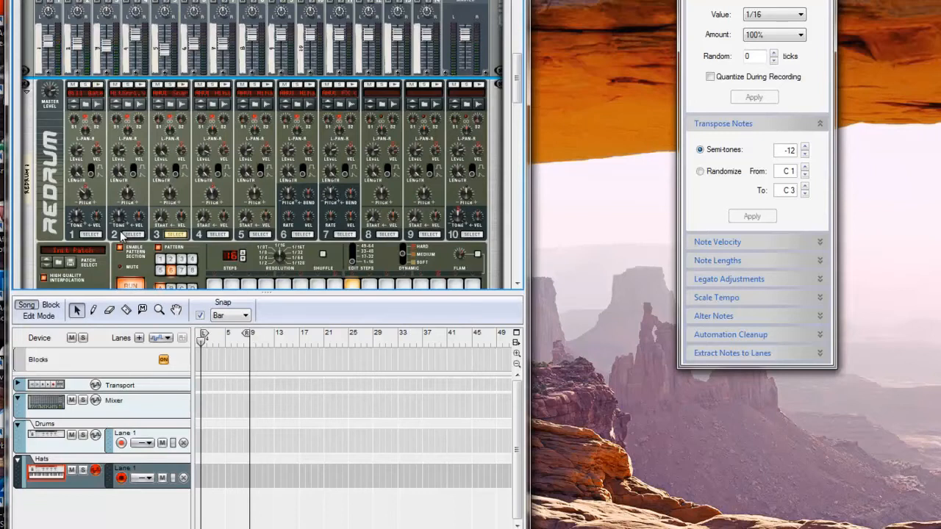
click(131, 286)
click(136, 286)
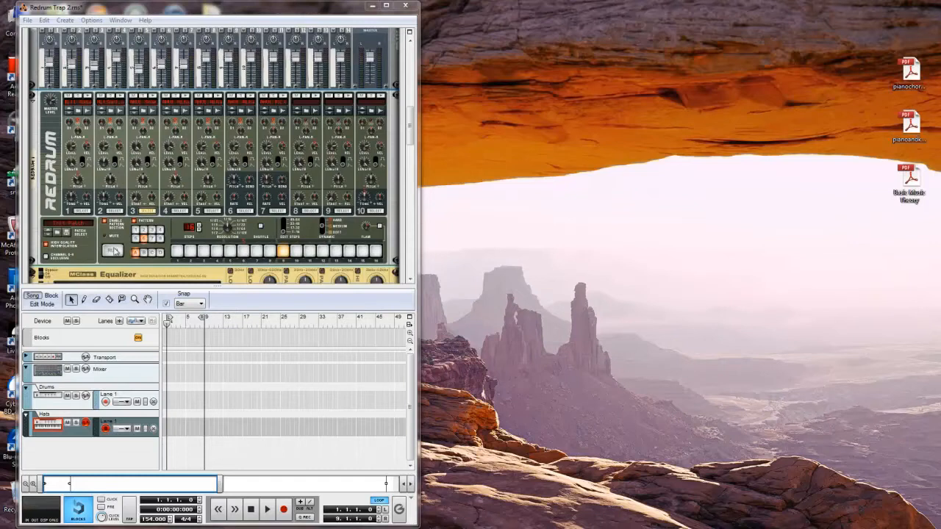
Reopen the Tool Window with F8, run the pattern briefly, and select drum channel 5
key(F8)
click(112, 251)
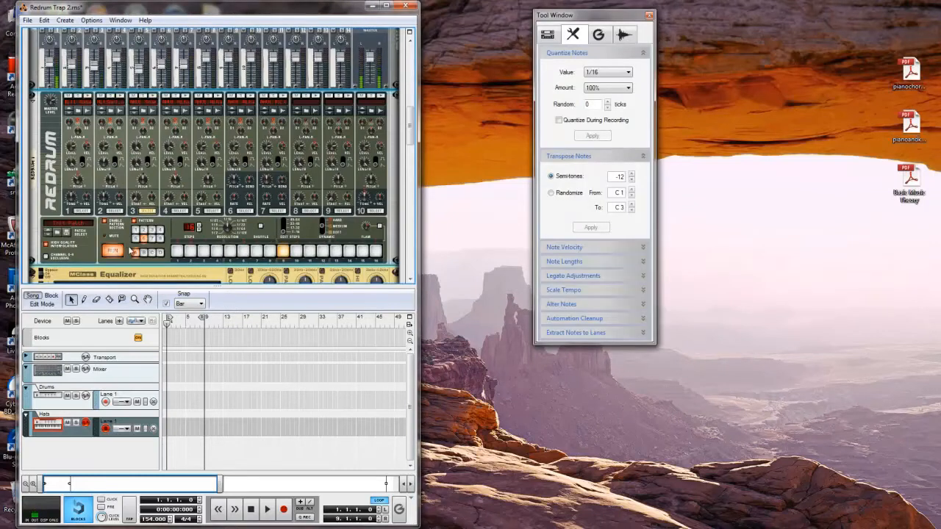
click(112, 252)
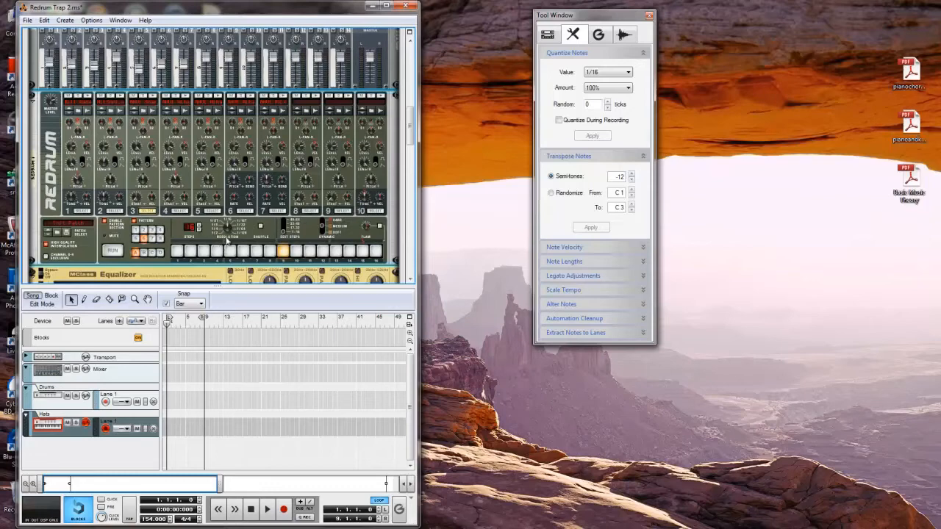
click(188, 213)
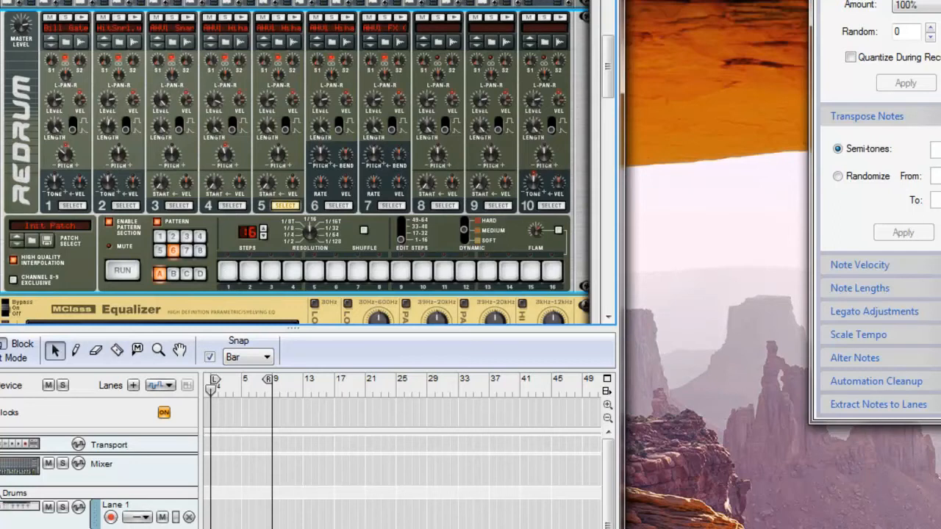
Add channel 5 hits on odd steps 1, 3, 5, 7, 9, 11, 13, 15 and audition the pattern
click(228, 272)
click(271, 271)
click(314, 271)
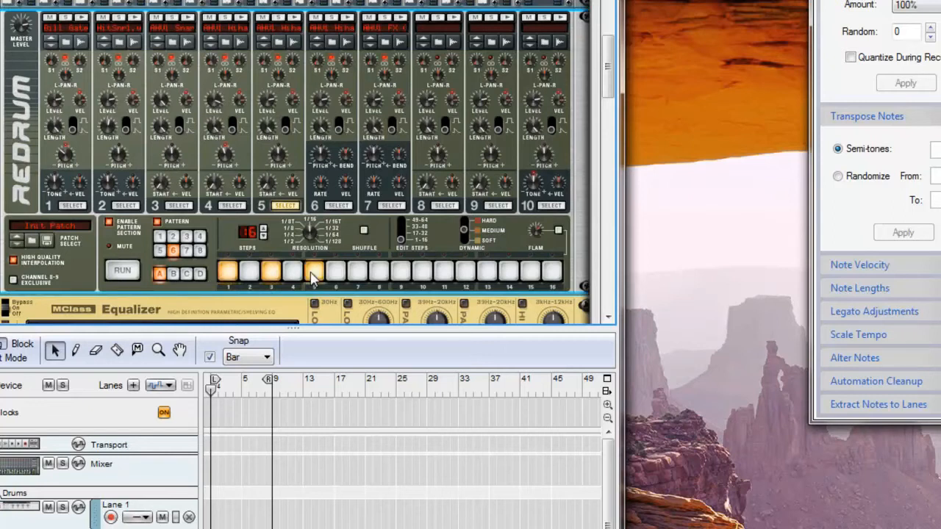
click(357, 271)
click(401, 271)
click(444, 273)
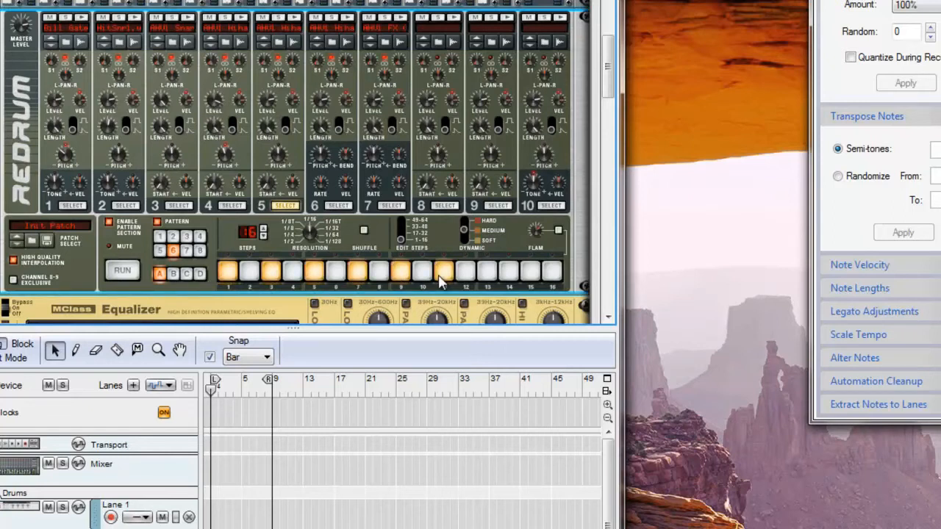
click(487, 273)
click(524, 274)
click(124, 274)
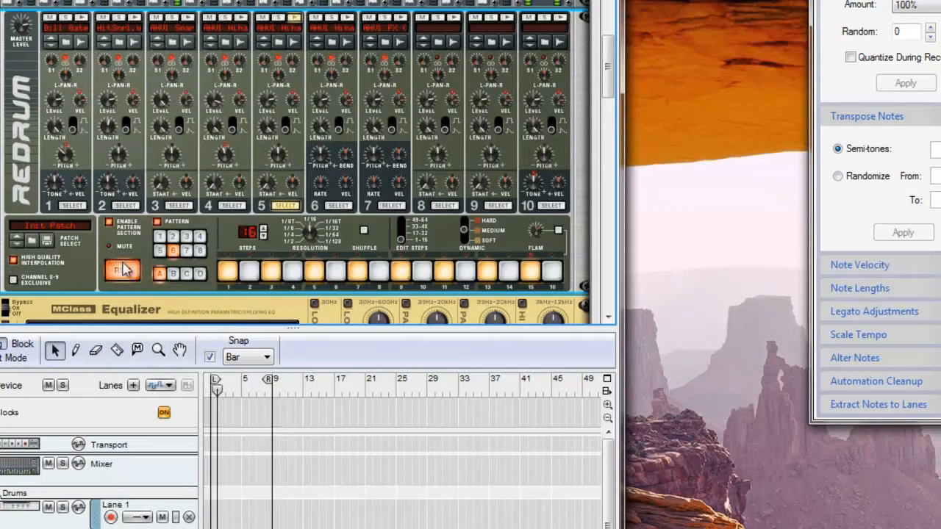
click(123, 270)
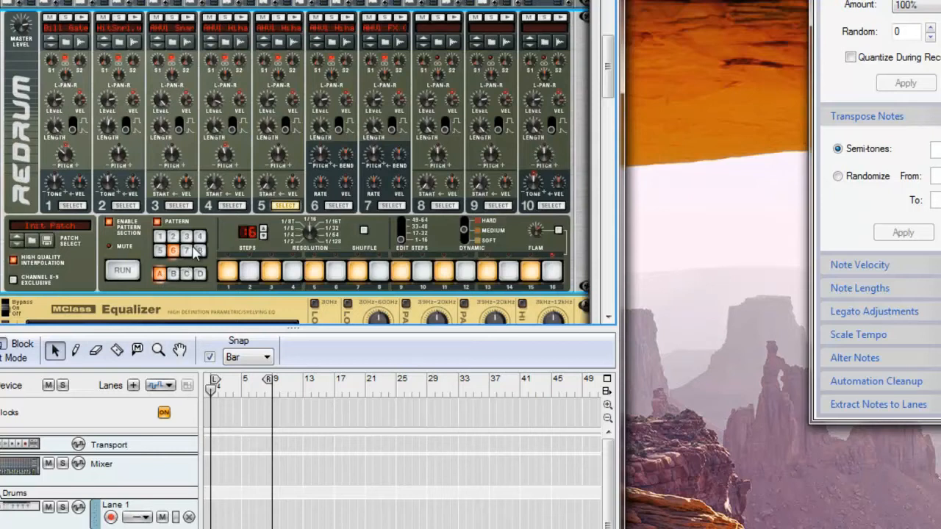
Set Dynamic to Soft and make steps 3, 7 and 11 soft hits
click(464, 240)
click(270, 272)
click(357, 272)
click(445, 274)
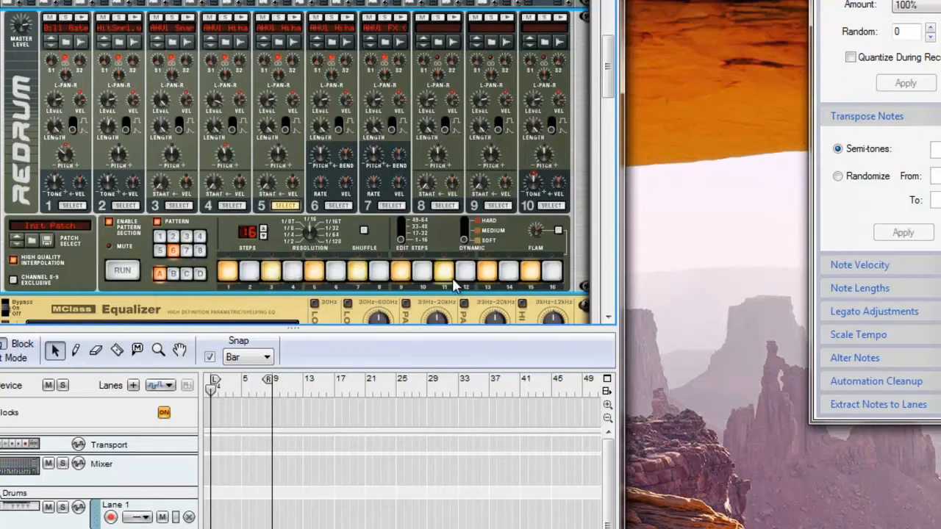
scroll(96, 119, up, 2)
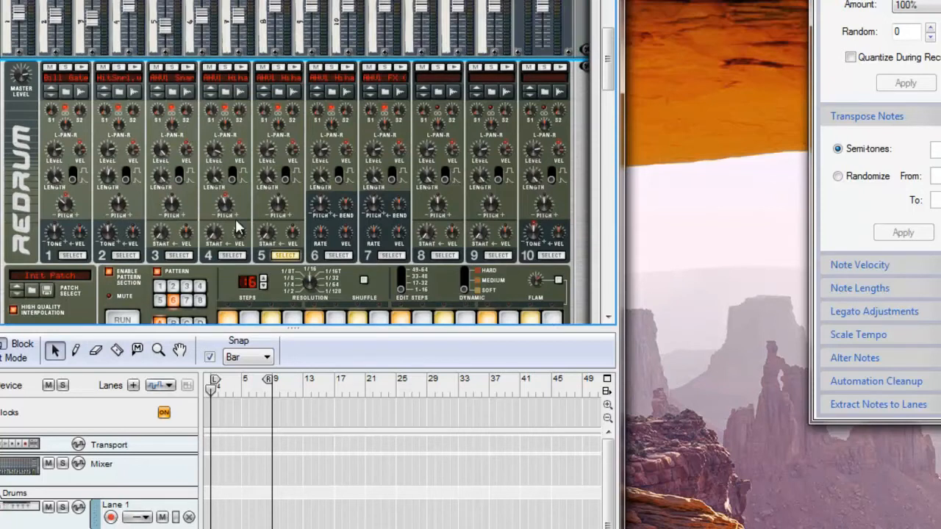
Reselect channel 5, play its pattern to audition, then select drum channel 4
click(233, 256)
scroll(147, 217, down, 2)
scroll(120, 229, up, 1)
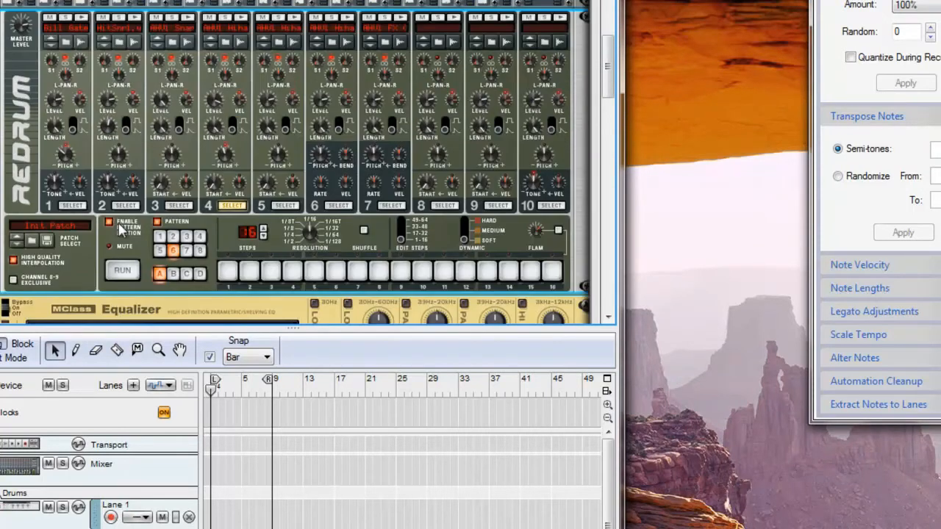
click(285, 205)
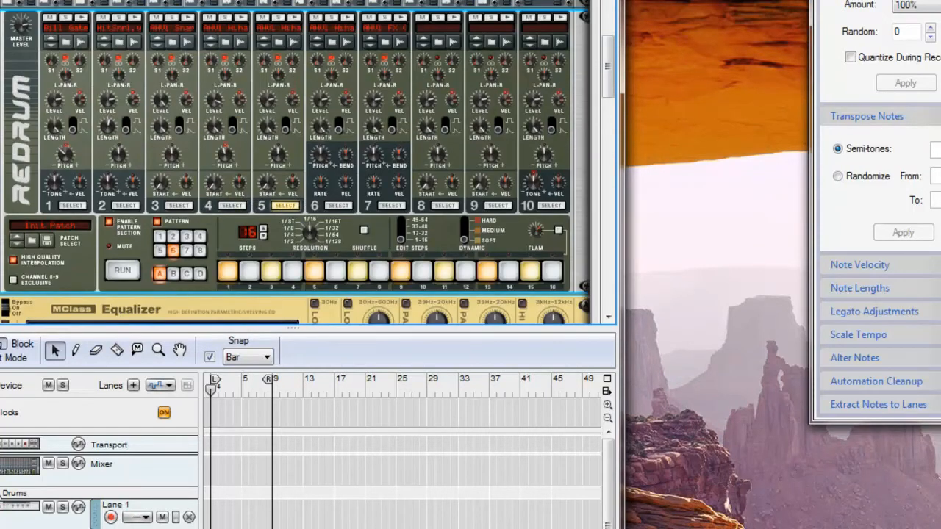
click(124, 272)
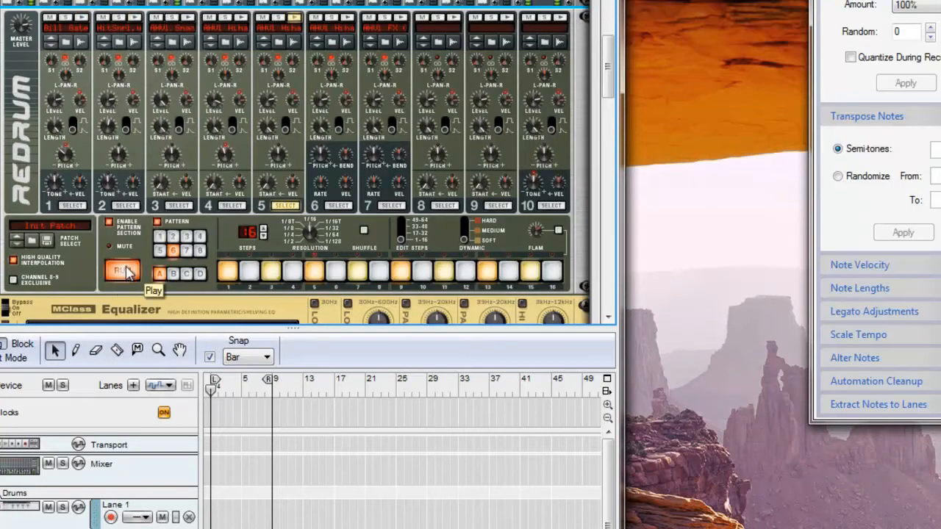
click(124, 272)
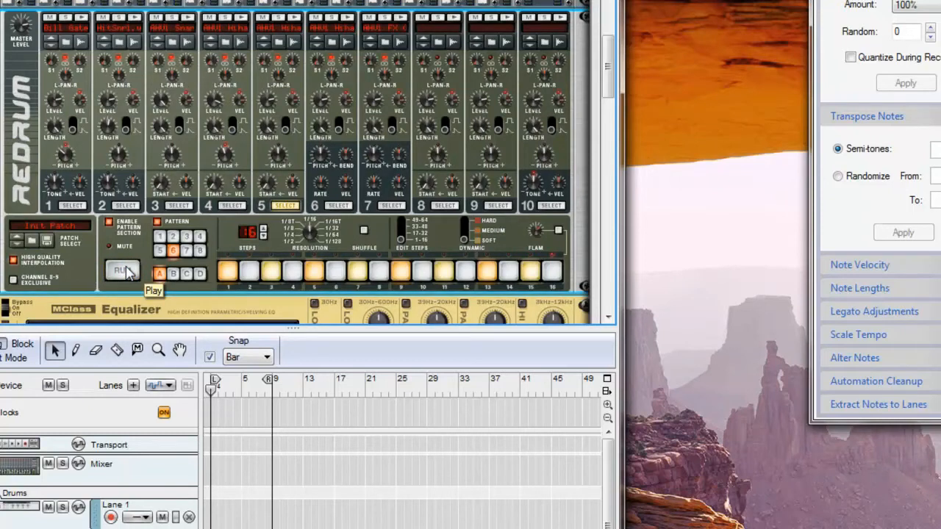
click(233, 206)
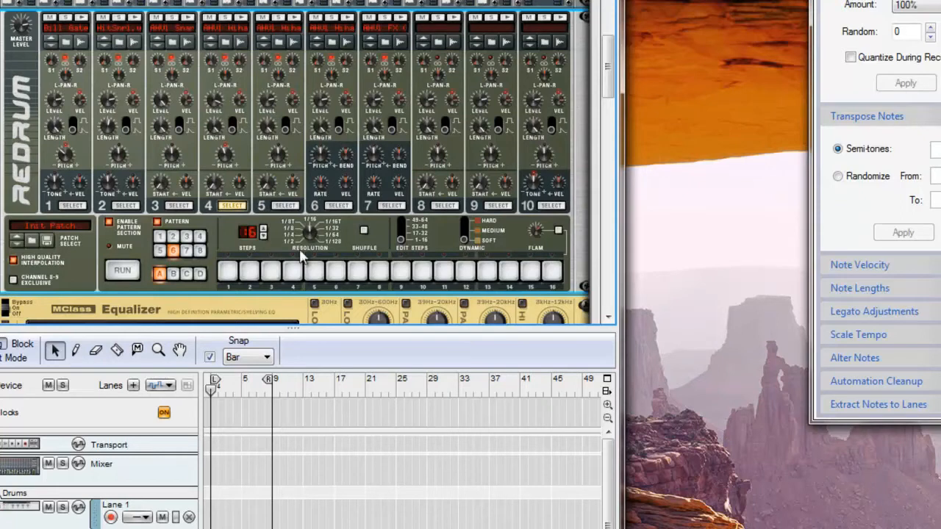
Add soft hits on channel 4's steps 5 and 13 and play the pattern
click(315, 272)
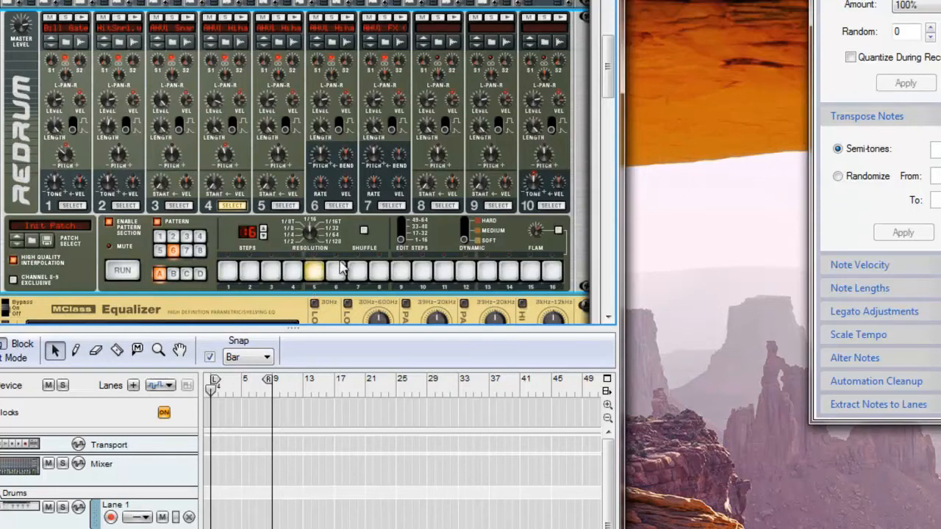
click(489, 273)
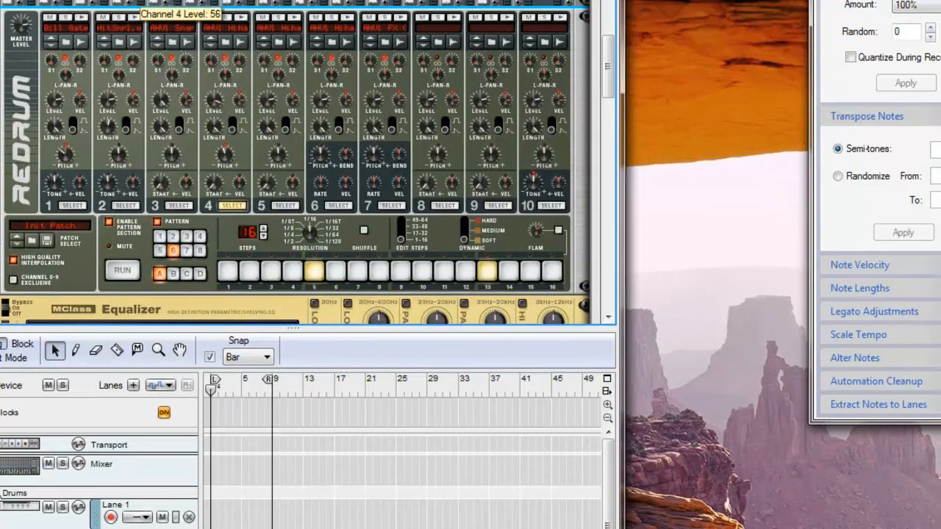
click(122, 270)
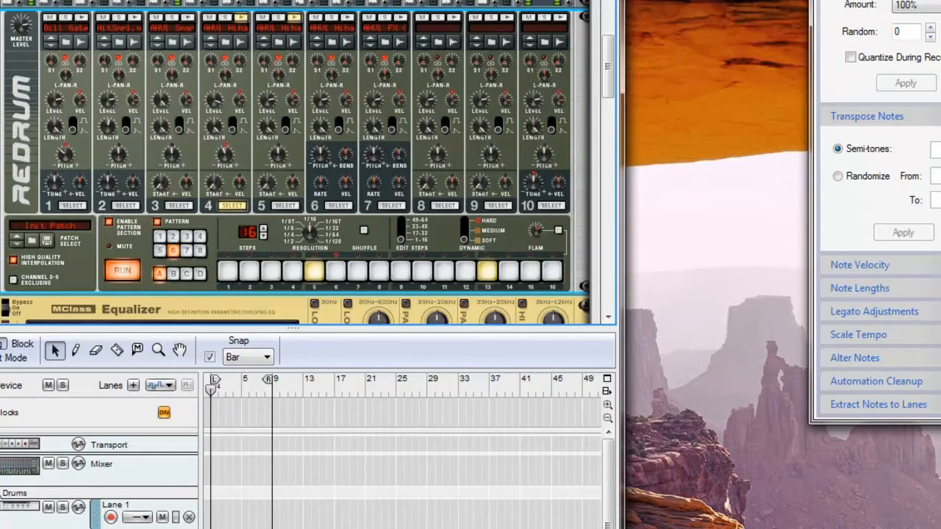
click(131, 272)
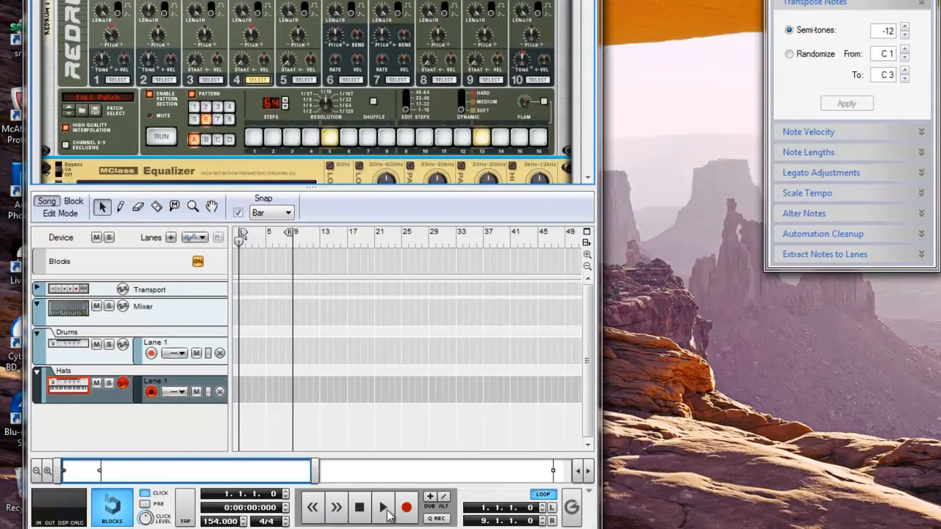
click(385, 509)
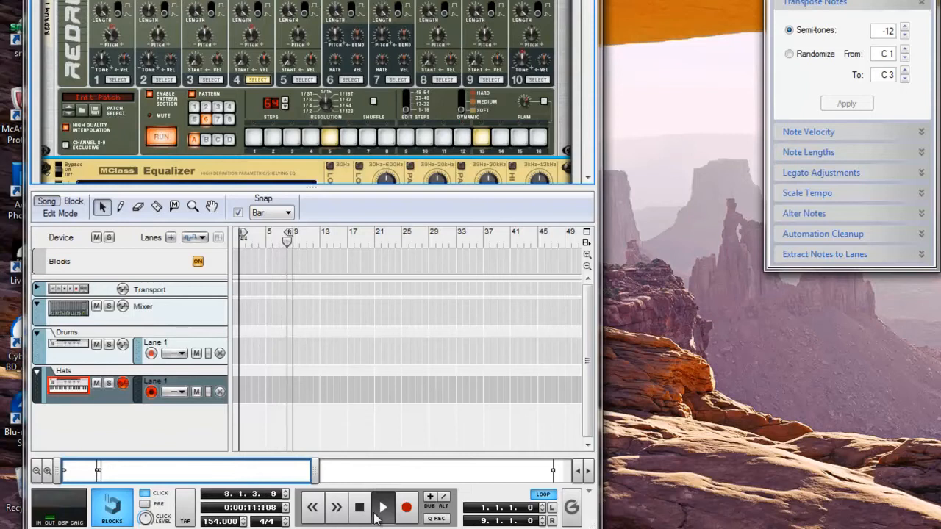
click(360, 507)
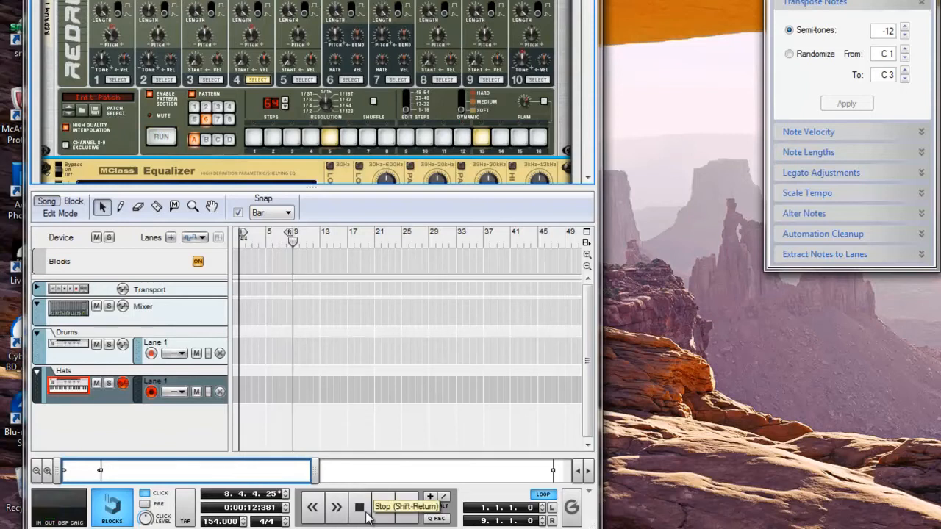
click(360, 507)
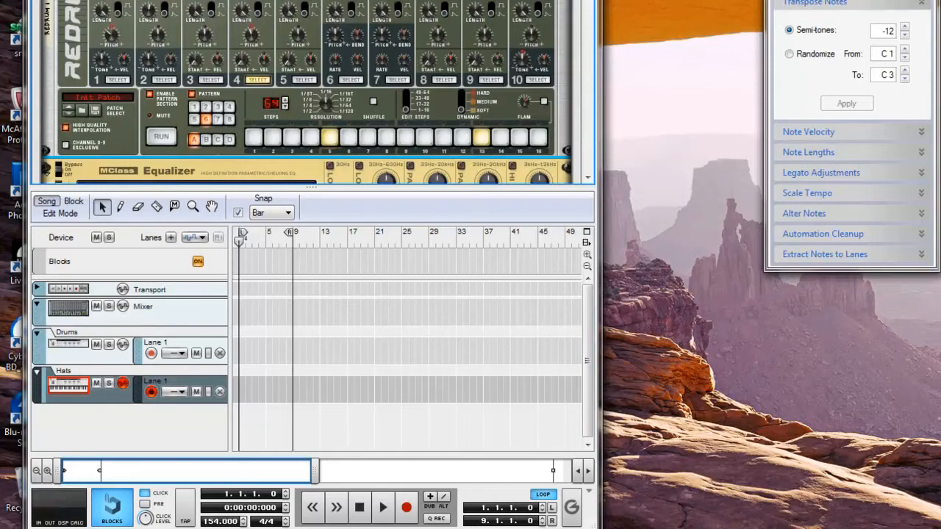
Select channel 5 and add hits on all odd steps of page 17–32
click(301, 80)
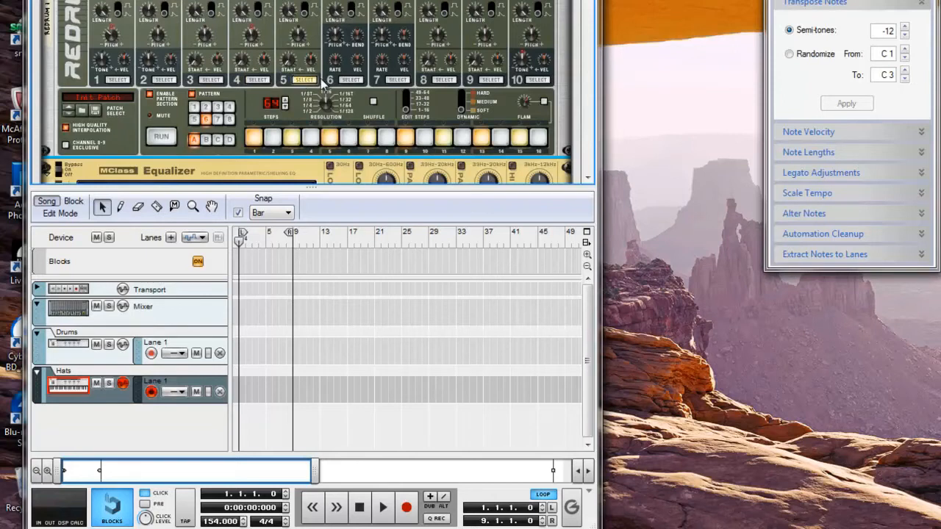
click(406, 105)
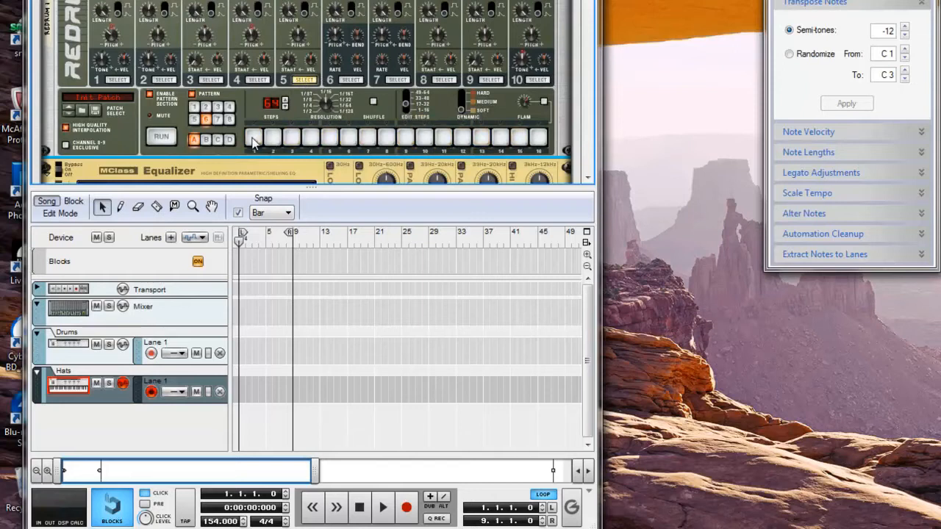
click(254, 137)
click(291, 138)
click(329, 137)
click(367, 138)
click(405, 137)
click(444, 140)
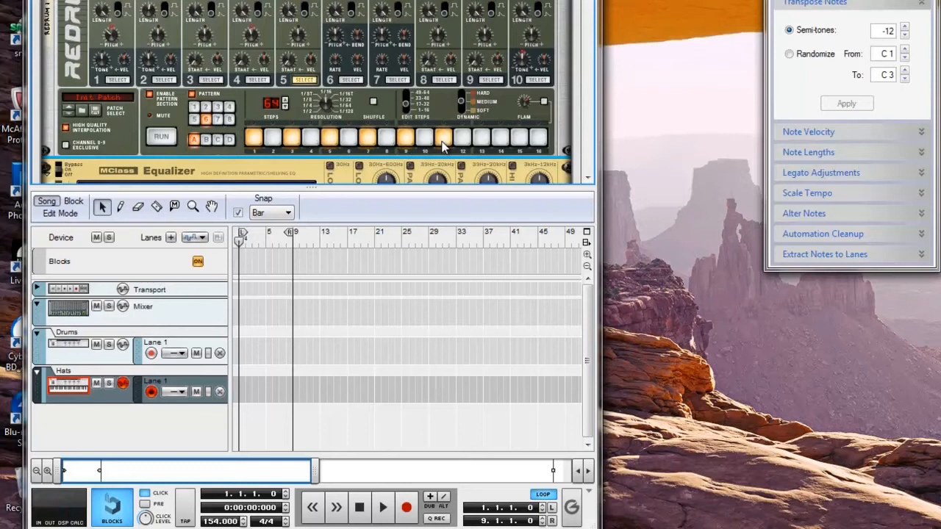
click(481, 138)
click(519, 138)
Switch Dynamic to Soft and make steps 7, 11 and 15 soft hits
click(461, 108)
click(367, 138)
click(448, 138)
click(524, 138)
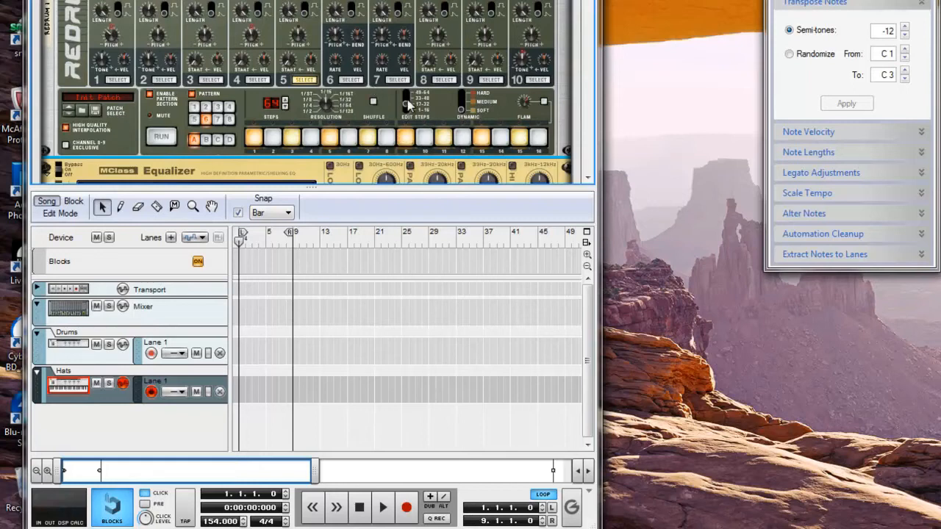
On the next step page, add hits on odd steps 1 through 15
click(405, 102)
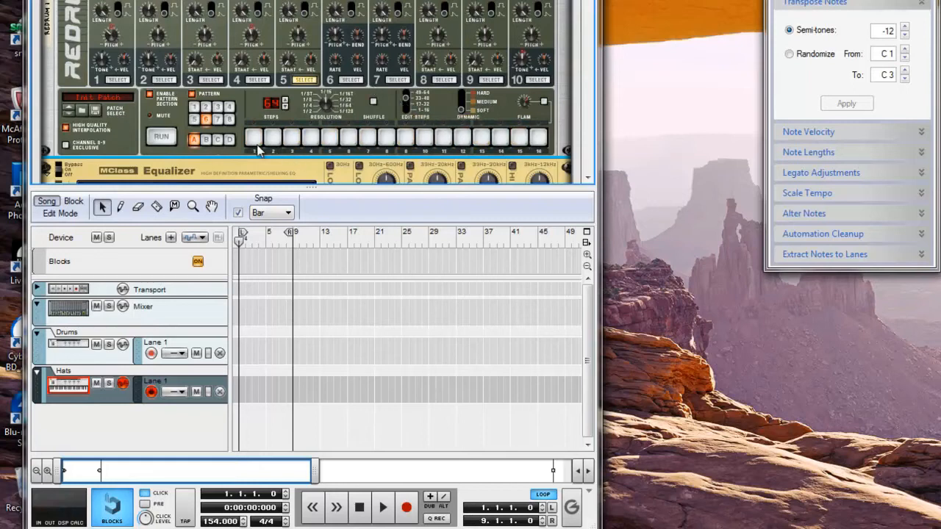
click(291, 138)
click(329, 140)
click(329, 138)
click(253, 138)
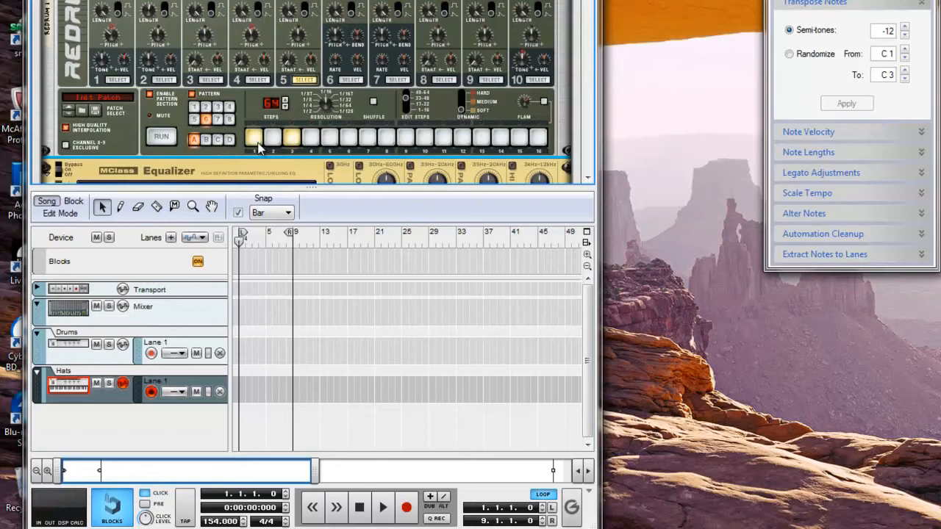
click(329, 138)
click(367, 139)
click(406, 138)
click(444, 140)
click(482, 138)
click(519, 138)
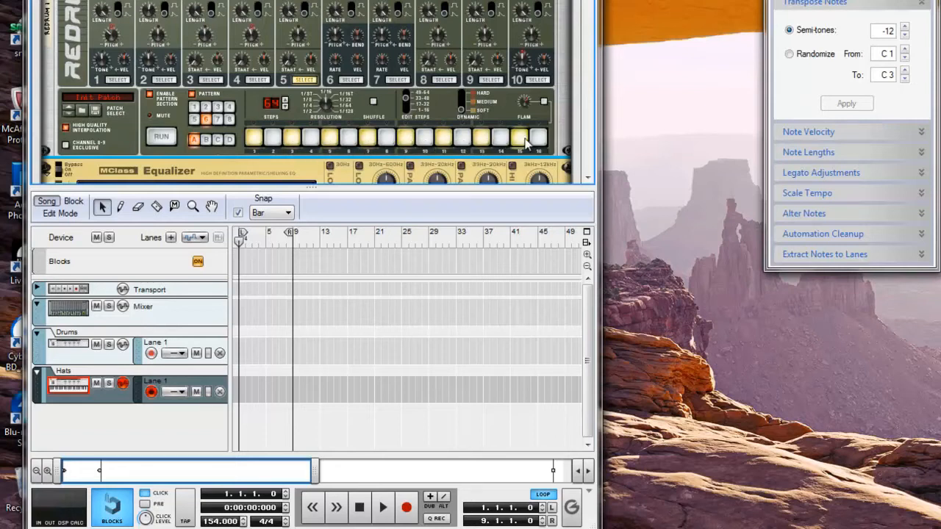
Adjust velocities: louder steps 13 and 15, soft re-added step 15, medium steps 5 and 9
click(464, 100)
click(538, 138)
click(538, 140)
click(519, 140)
click(519, 140)
click(482, 141)
click(461, 108)
click(519, 138)
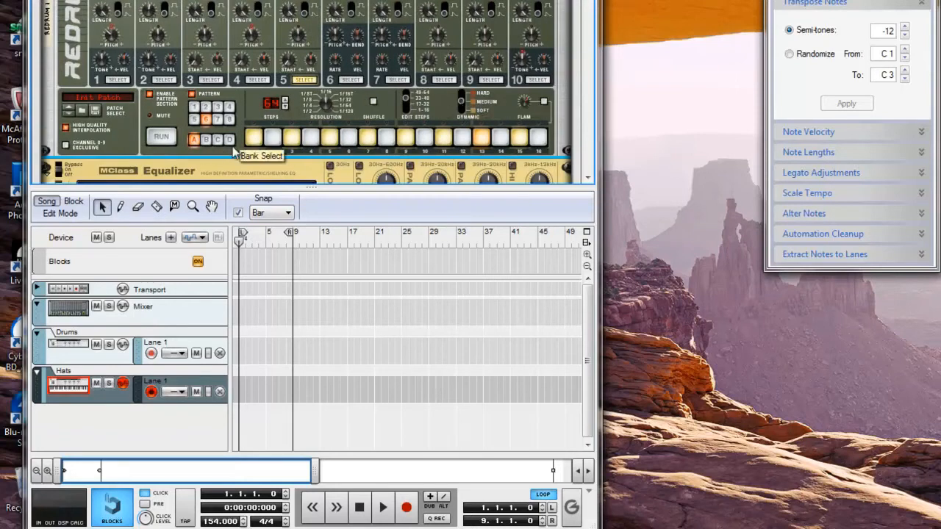
click(328, 140)
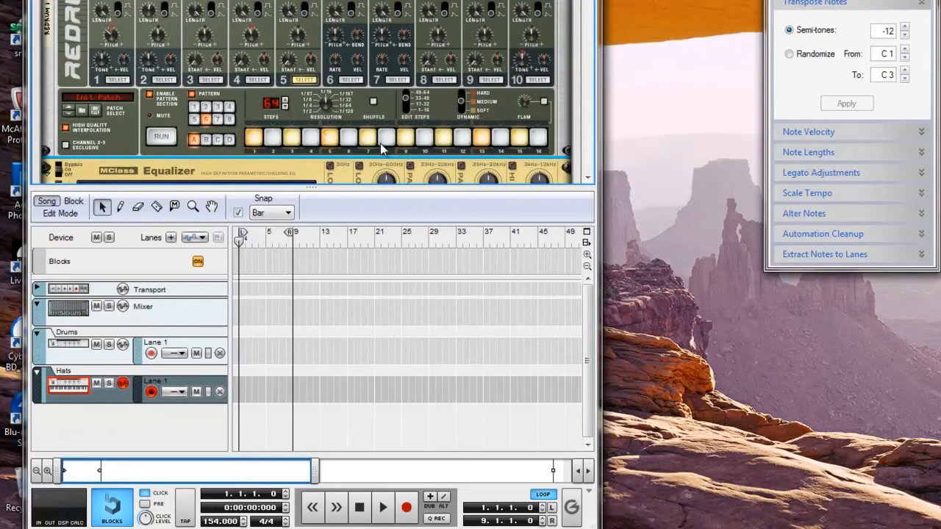
click(408, 144)
On steps 49–64, add soft hits on steps 16 and 15, then audition the pattern
click(408, 94)
click(460, 111)
click(538, 138)
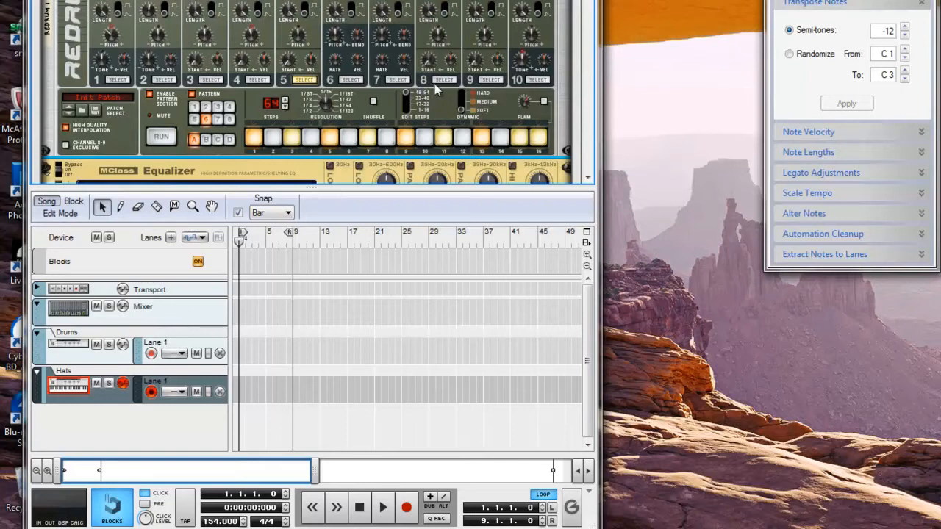
click(521, 137)
click(167, 141)
click(161, 138)
Add a step 9 hit to channels 3 and 2, then audition the pattern
click(214, 79)
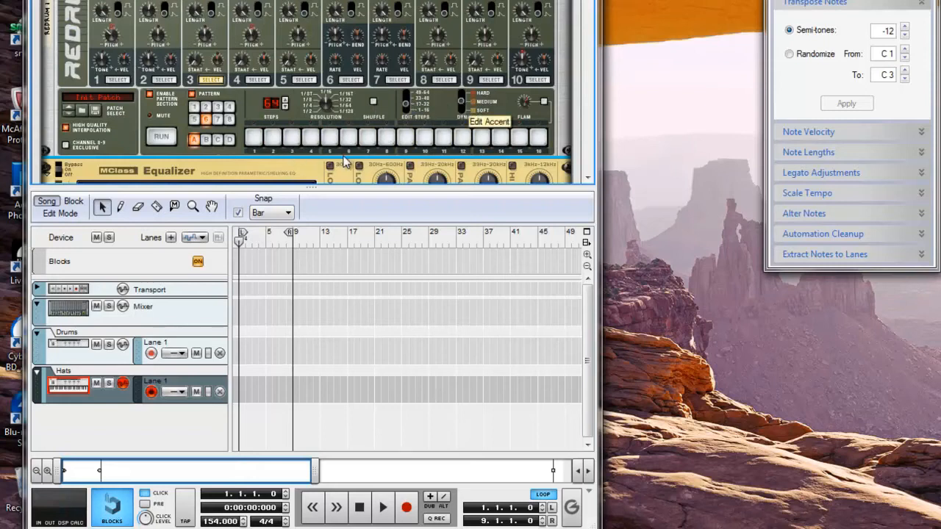
click(406, 138)
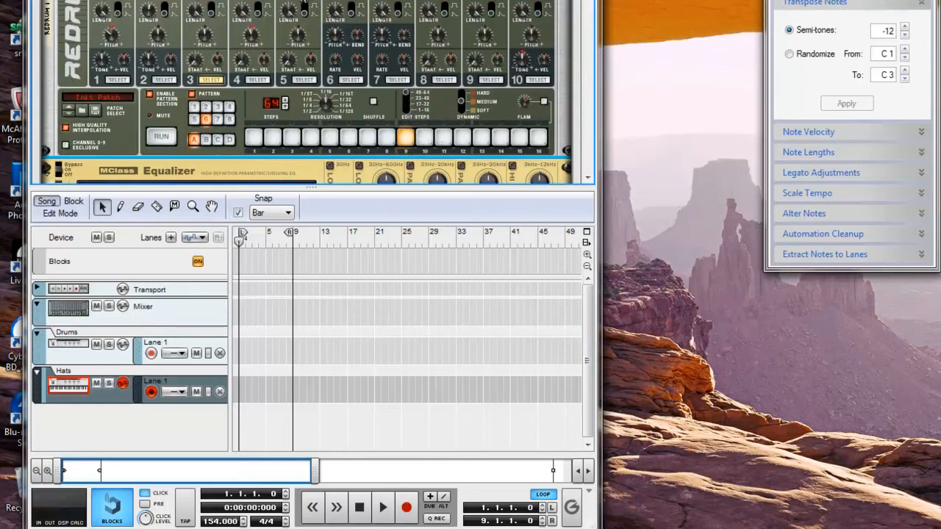
click(161, 81)
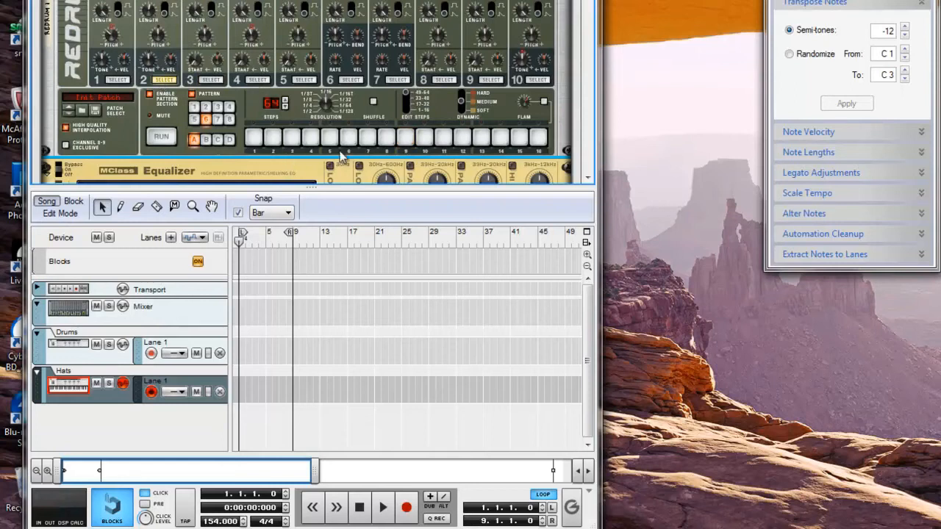
click(404, 138)
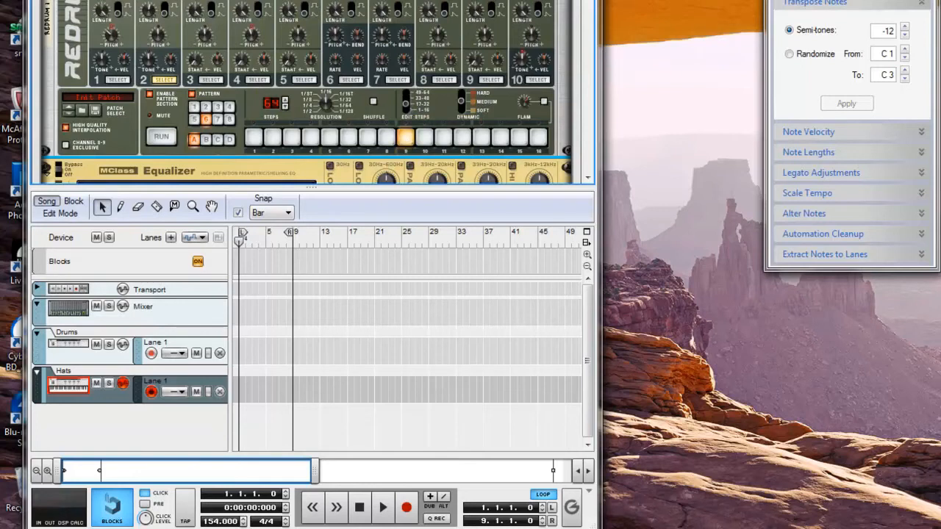
click(164, 139)
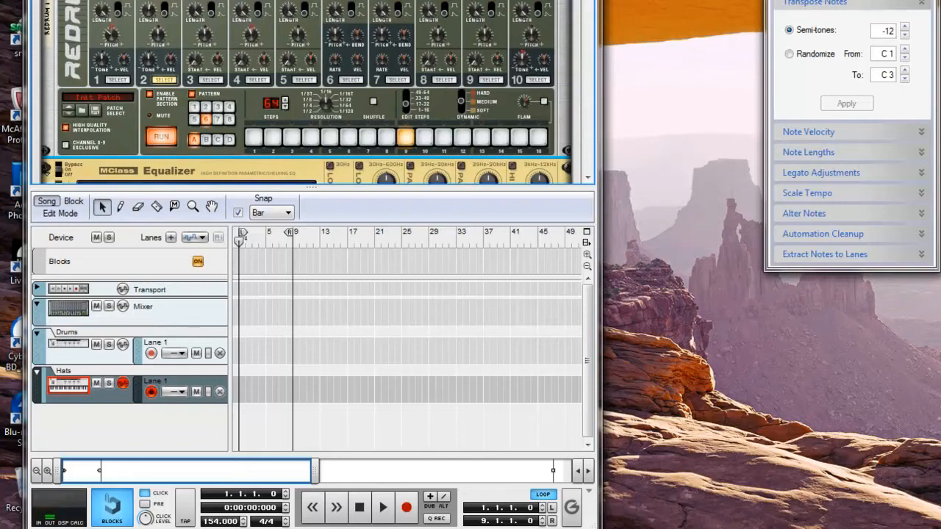
click(161, 137)
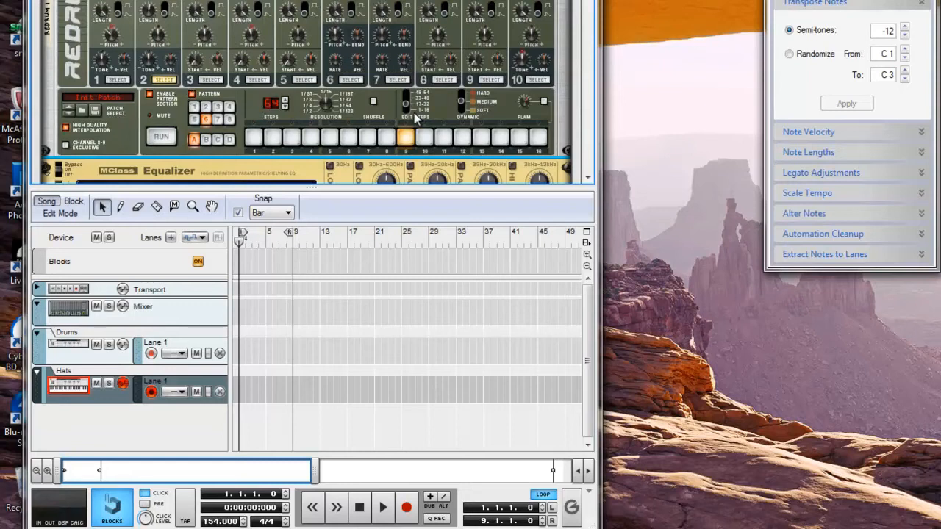
Select channel 1 and add hits on steps 1 and 7 on two step pages
click(119, 80)
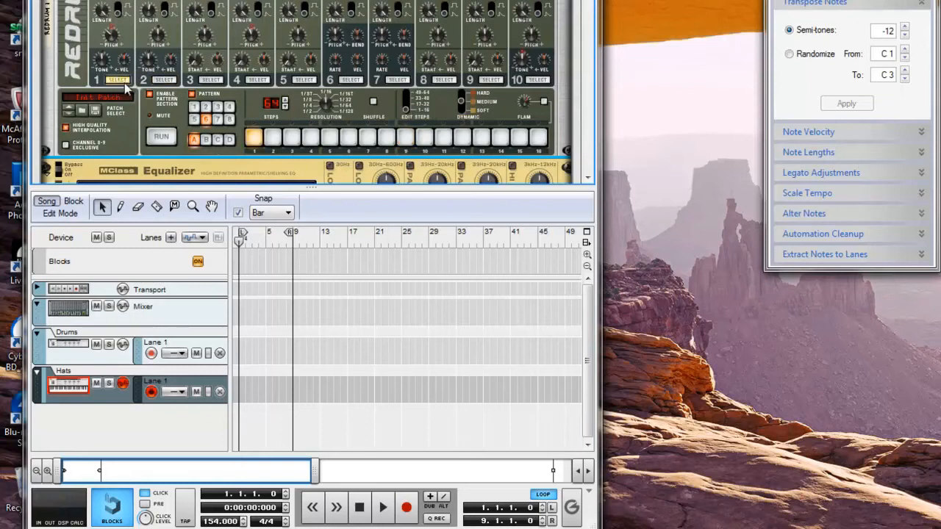
click(408, 102)
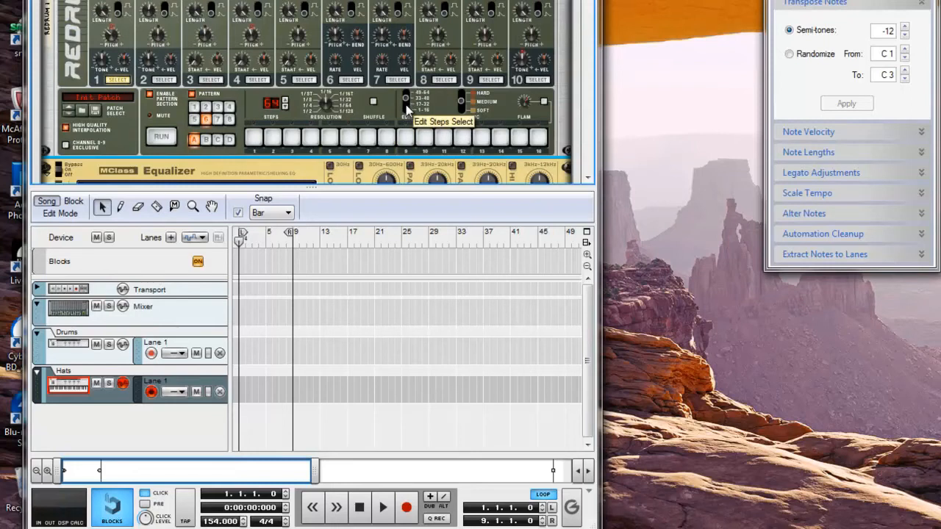
click(256, 137)
click(367, 137)
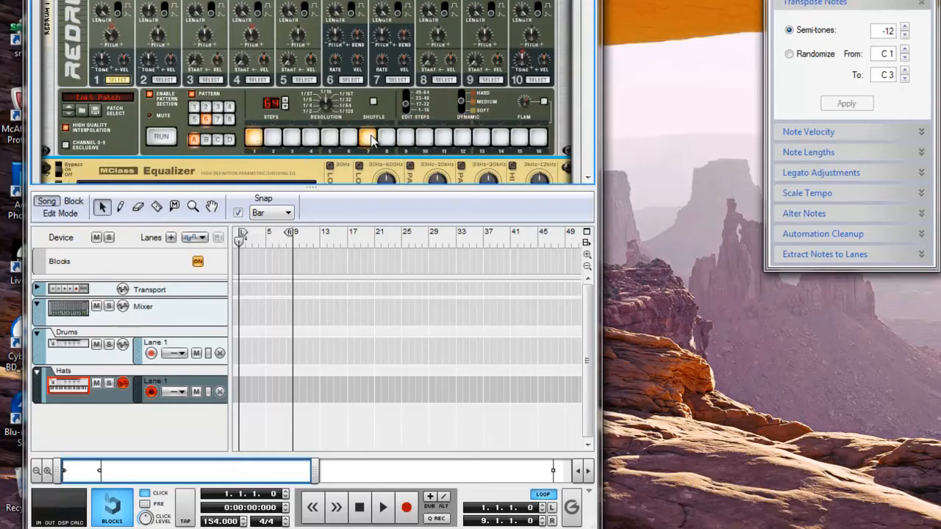
click(407, 99)
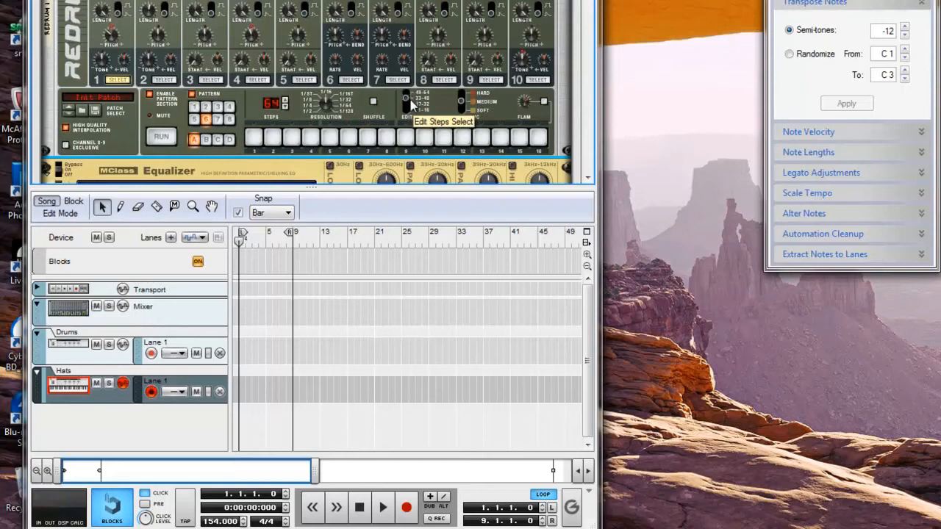
click(254, 139)
click(367, 138)
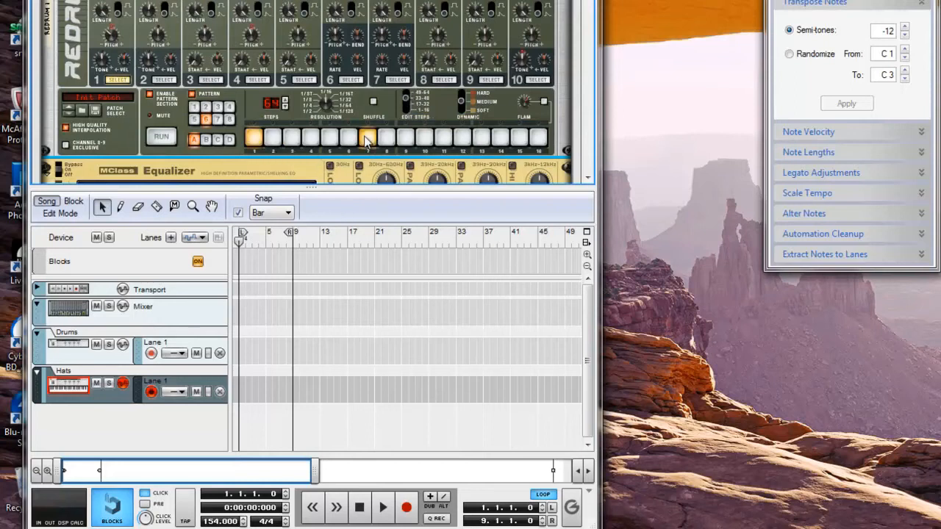
On steps 49–64, add channel 1 hits on steps 1, 7 and 11, then audition
click(407, 93)
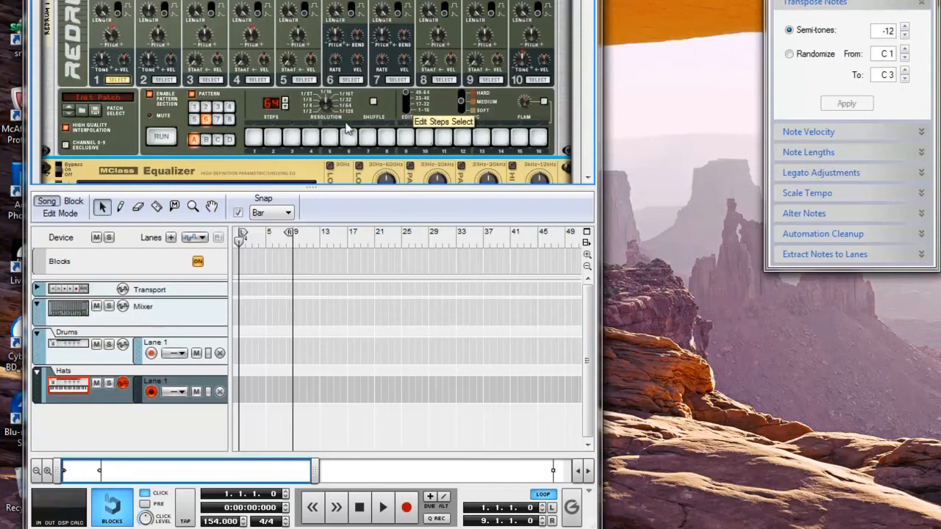
click(253, 138)
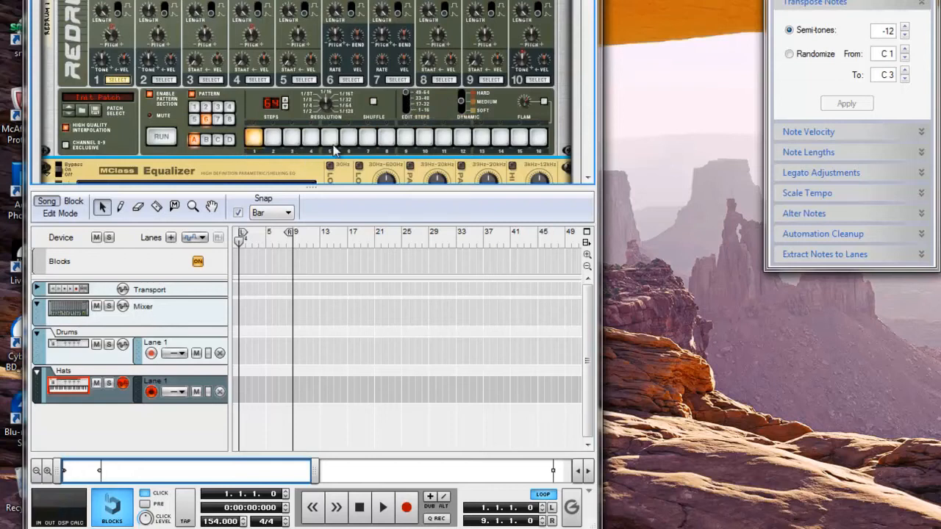
click(367, 140)
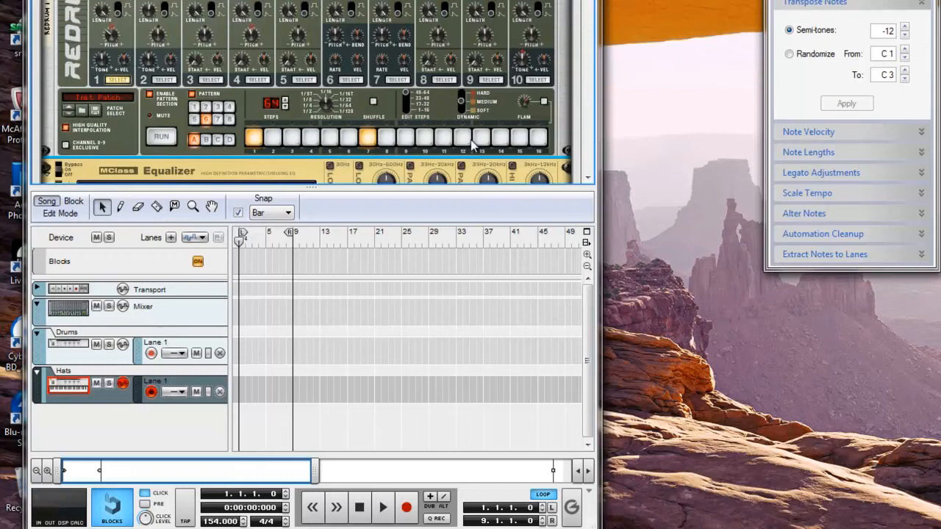
click(443, 137)
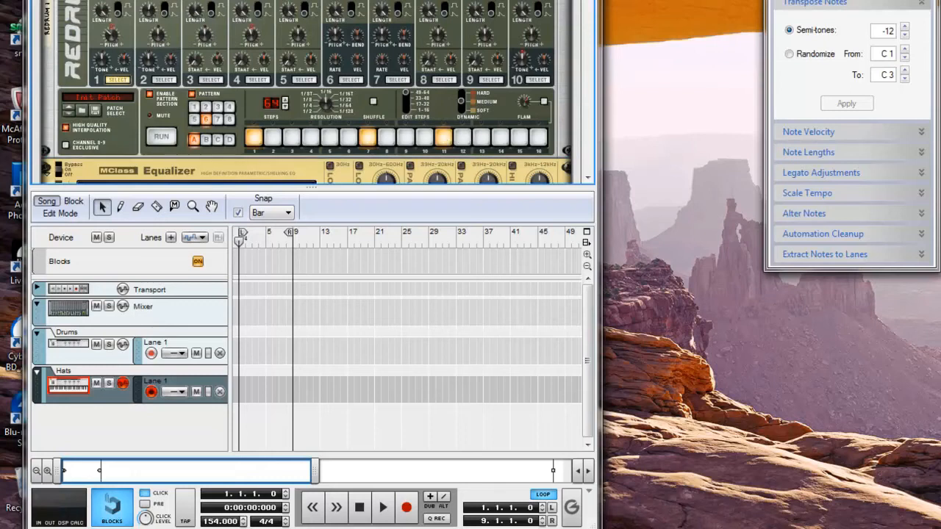
click(161, 137)
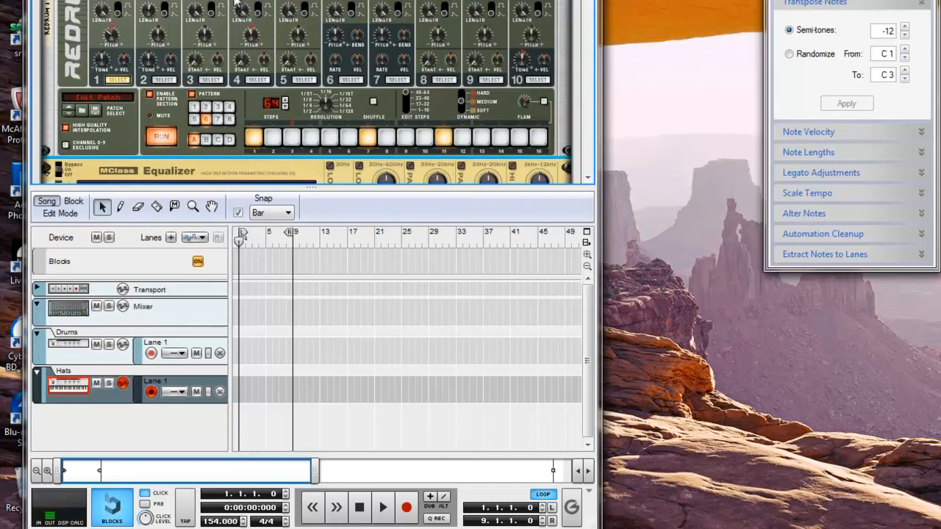
click(164, 139)
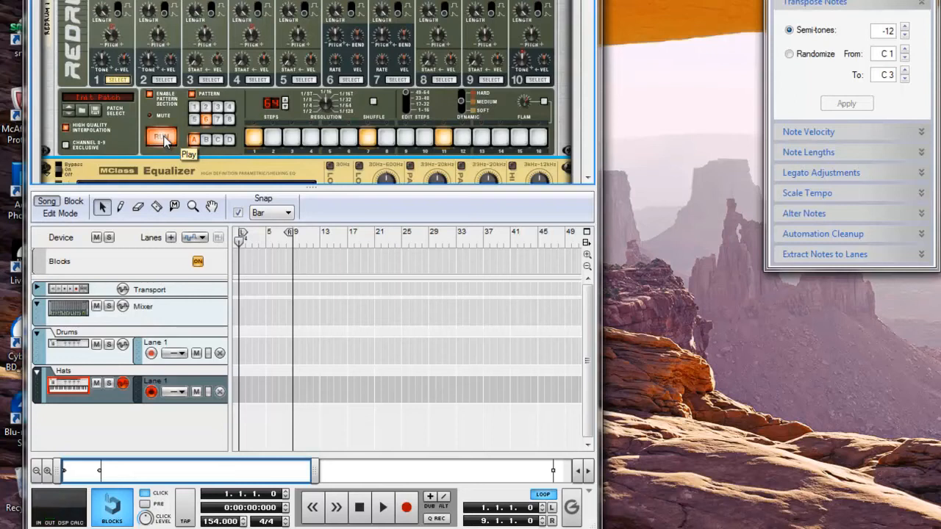
Stop the Redrum, select channel 4 on steps 1–16, and add hits on steps 5 and 13
click(163, 139)
click(264, 79)
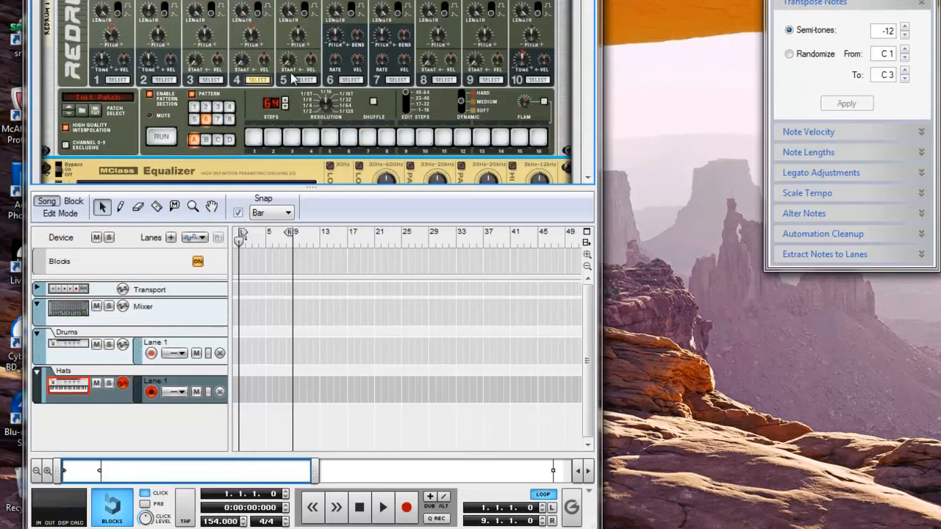
click(414, 106)
click(329, 141)
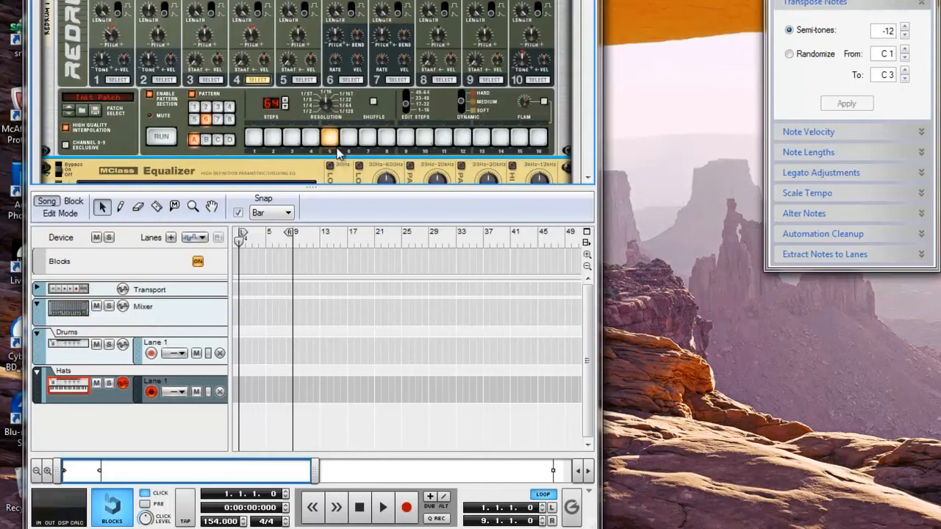
click(483, 138)
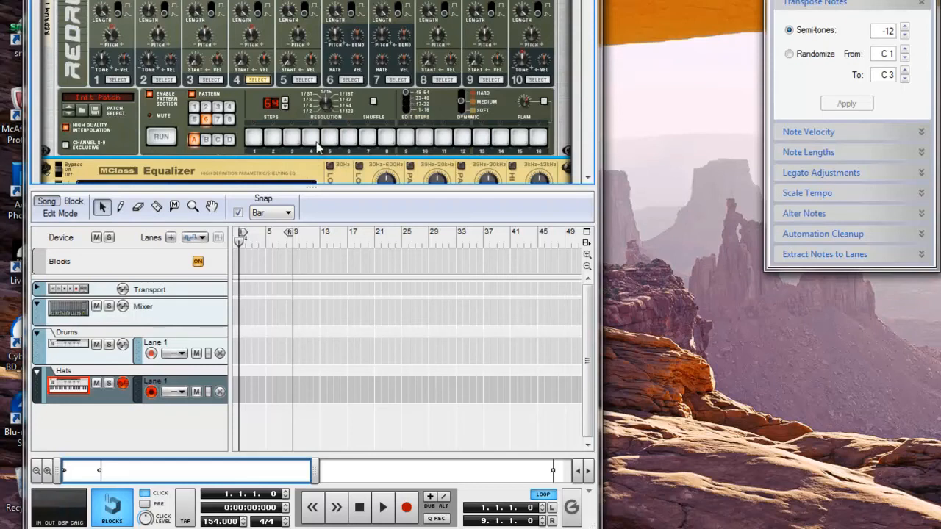
click(488, 139)
click(490, 136)
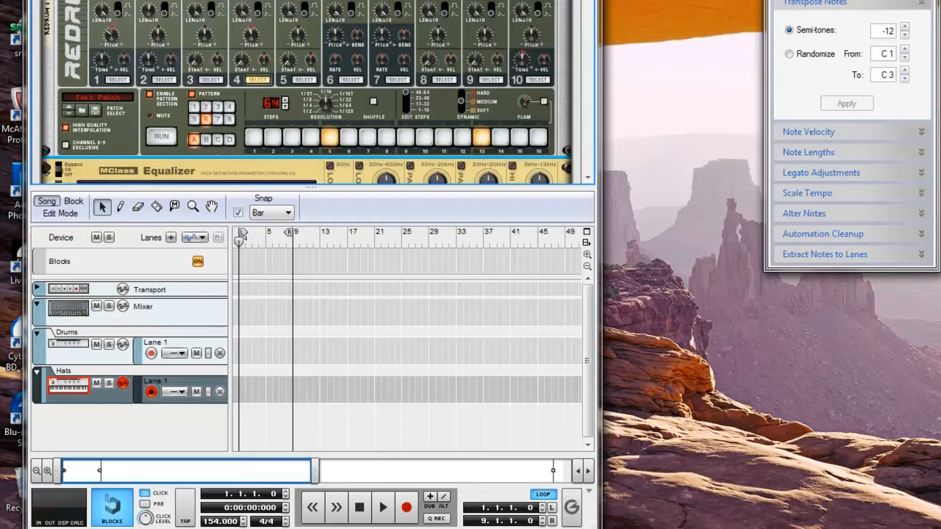
Audition and restart the Redrum, show steps 1–16, and start song playback with Space
click(165, 138)
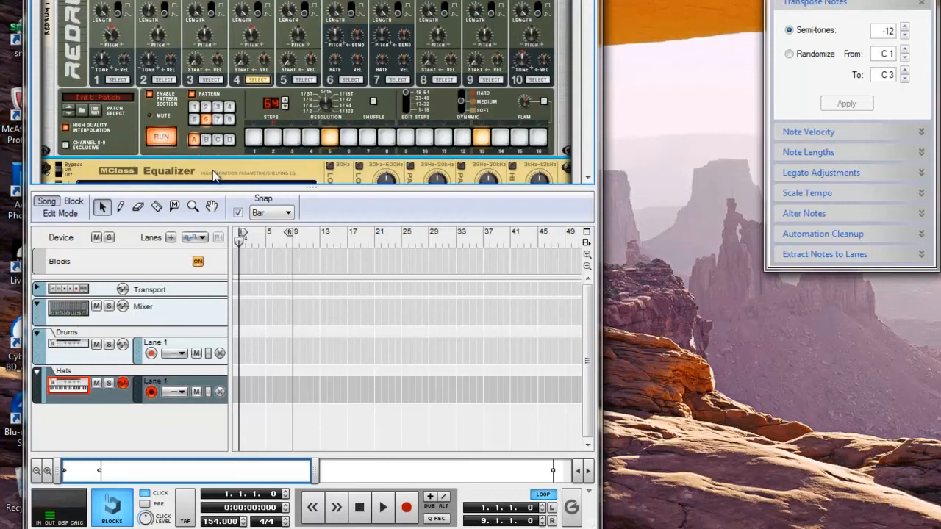
click(162, 140)
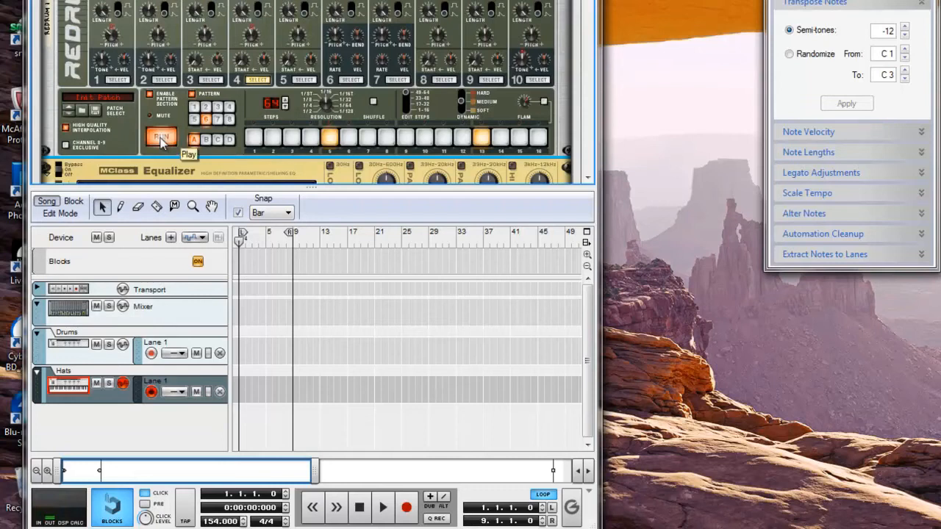
click(162, 139)
click(405, 110)
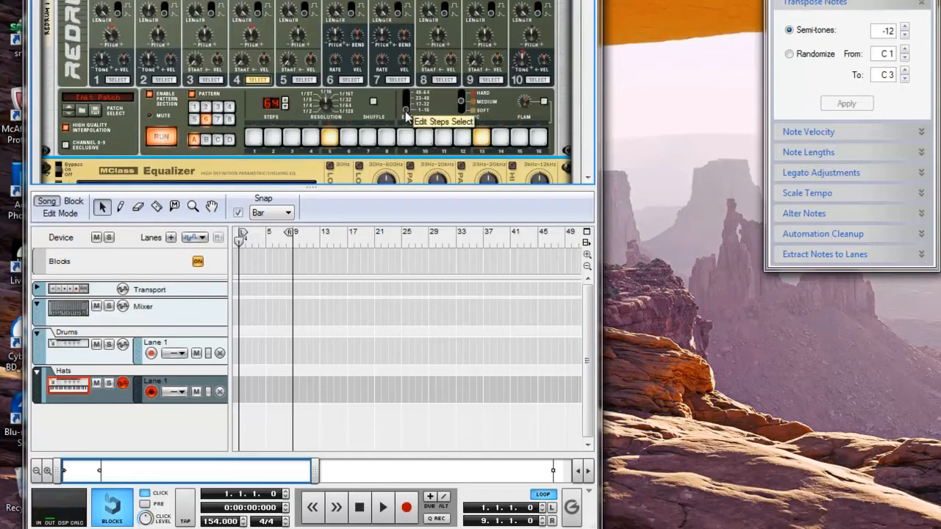
key(space)
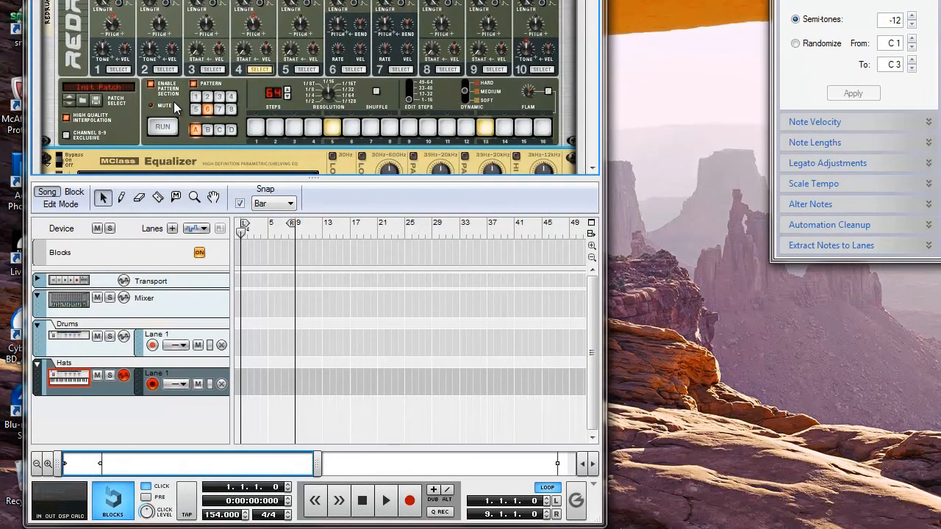
Copy the 64-step Redrum pattern, paste it into another slot, then run pattern 6
right_click(207, 112)
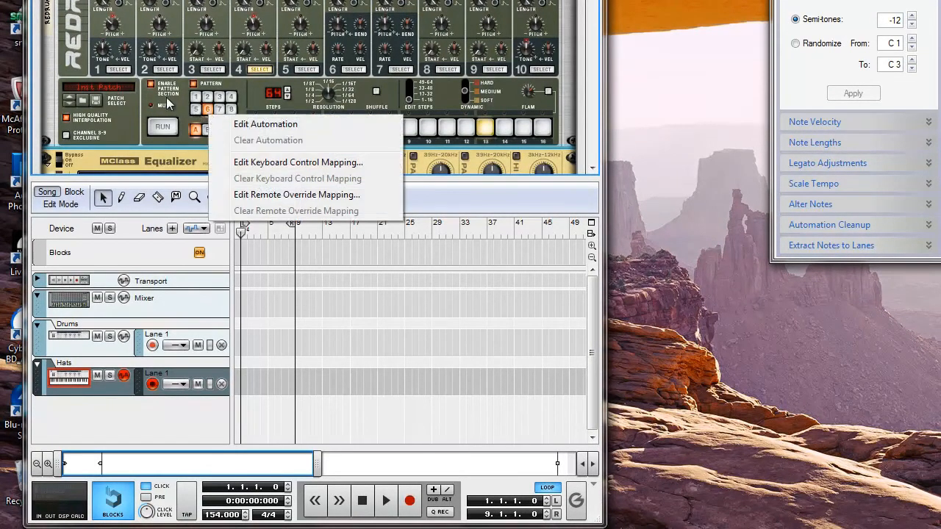
click(173, 103)
right_click(168, 103)
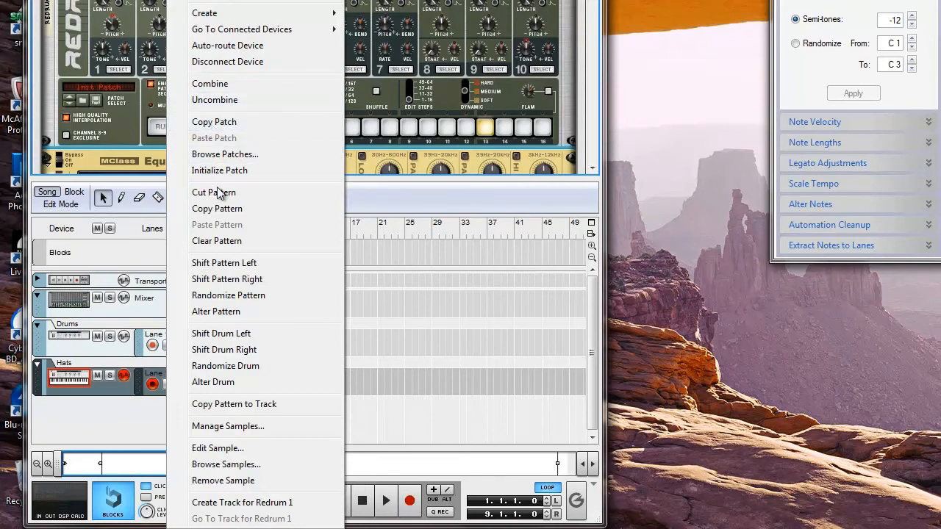
click(213, 209)
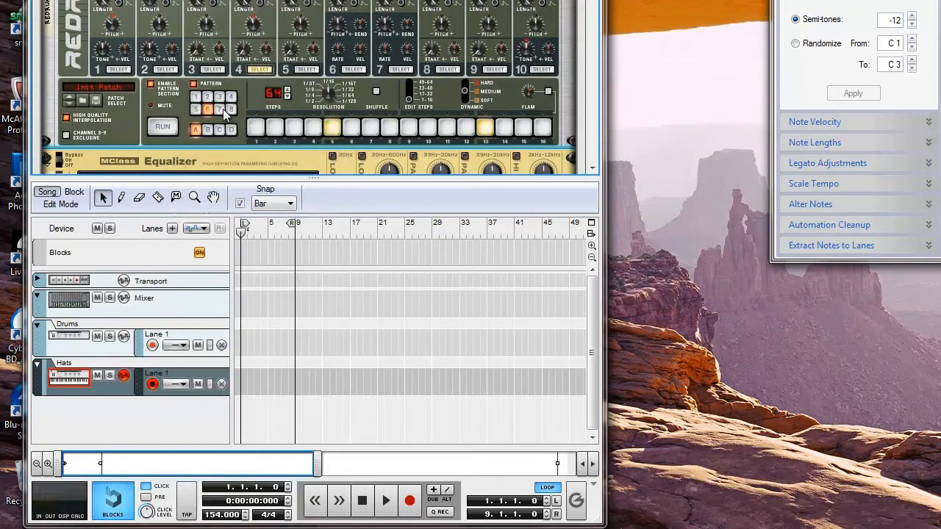
right_click(172, 93)
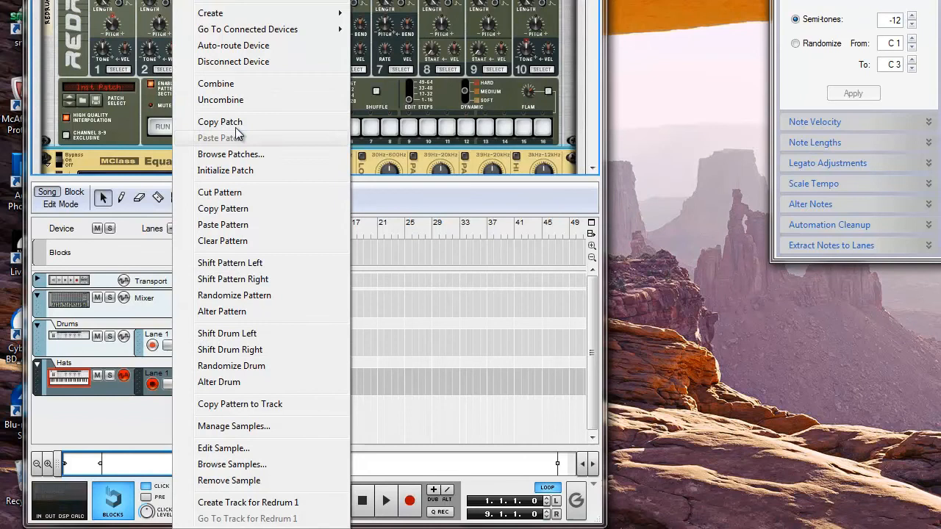
click(233, 230)
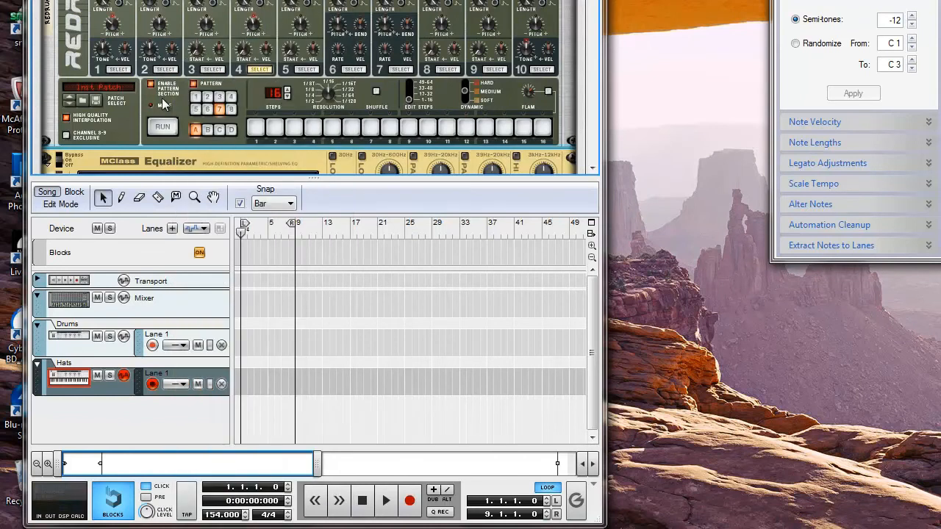
click(209, 109)
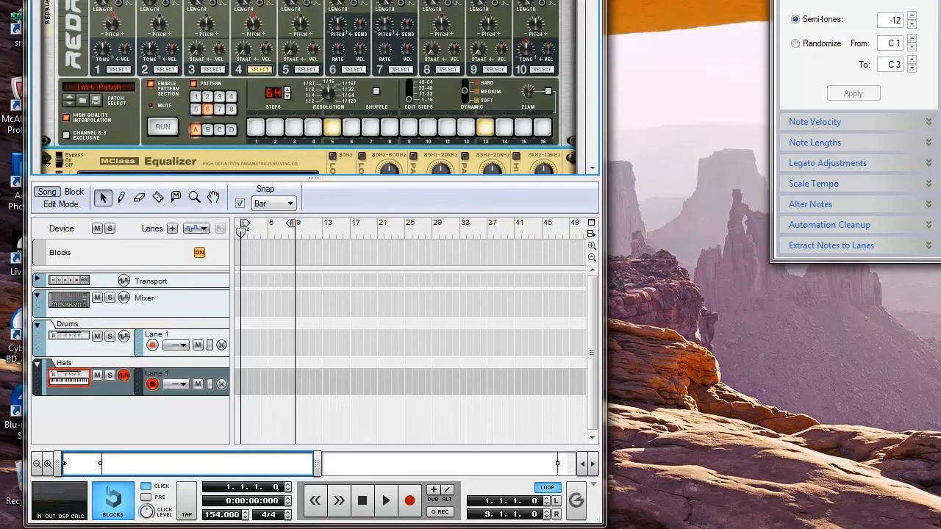
click(153, 125)
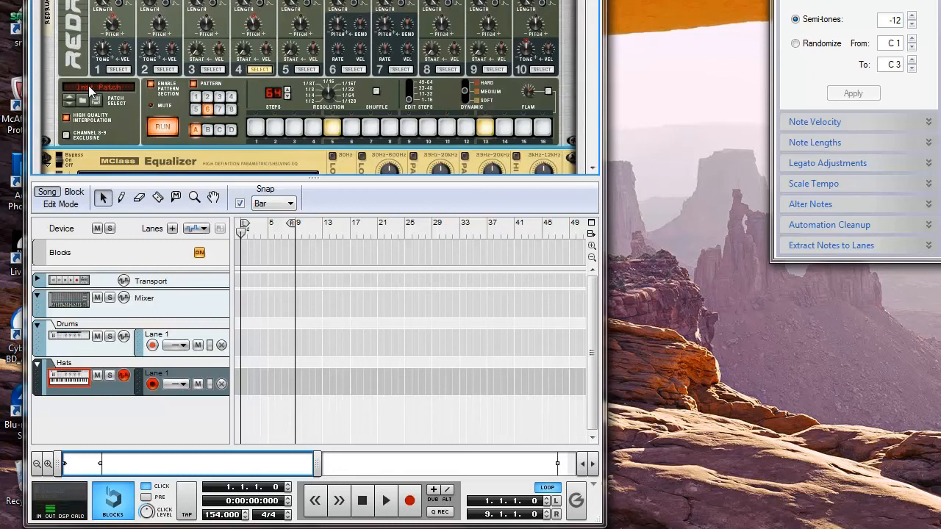
Switch the running Redrum through patterns 5, 1, 2, 3 and 4, then stop playback with RUN
click(199, 110)
click(195, 97)
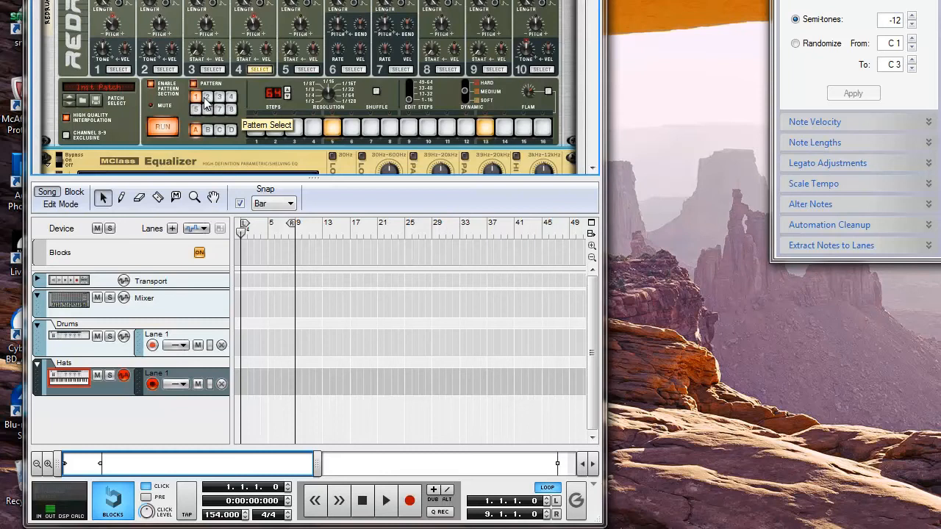
click(206, 98)
click(220, 98)
click(231, 100)
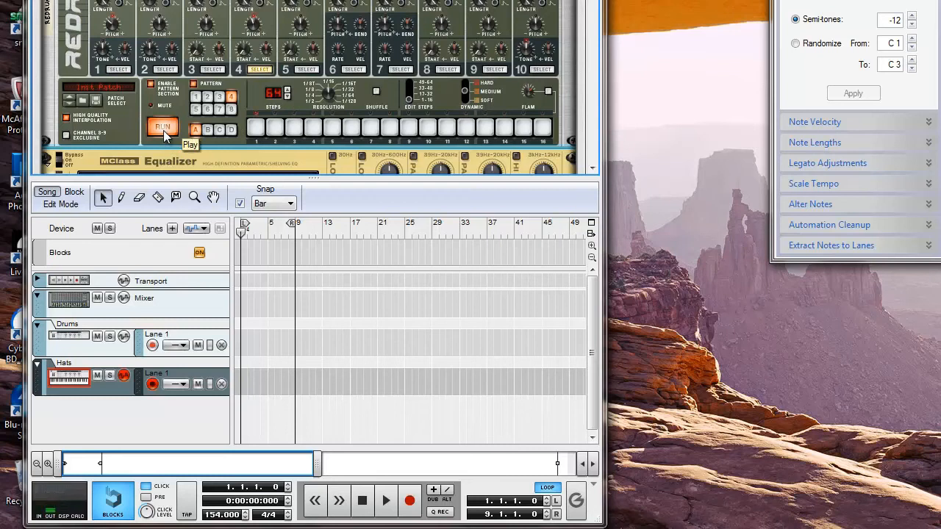
click(164, 132)
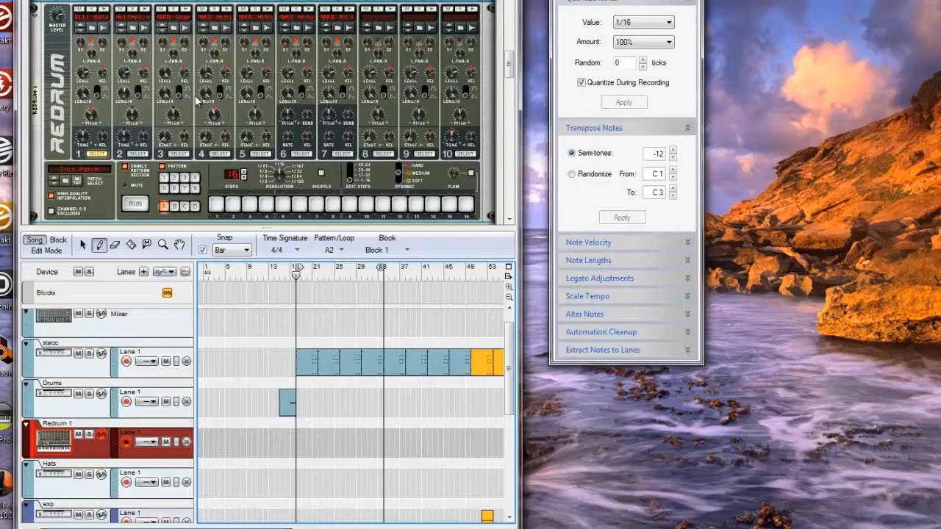
Add a Pattern Select automation lane to Redrum 1 and draw an A3 block starting at bar 17
right_click(175, 180)
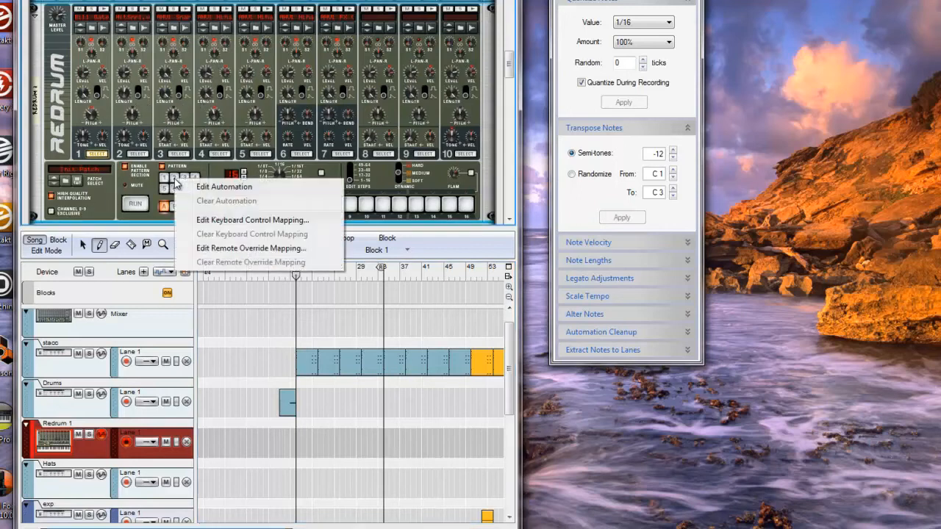
click(209, 188)
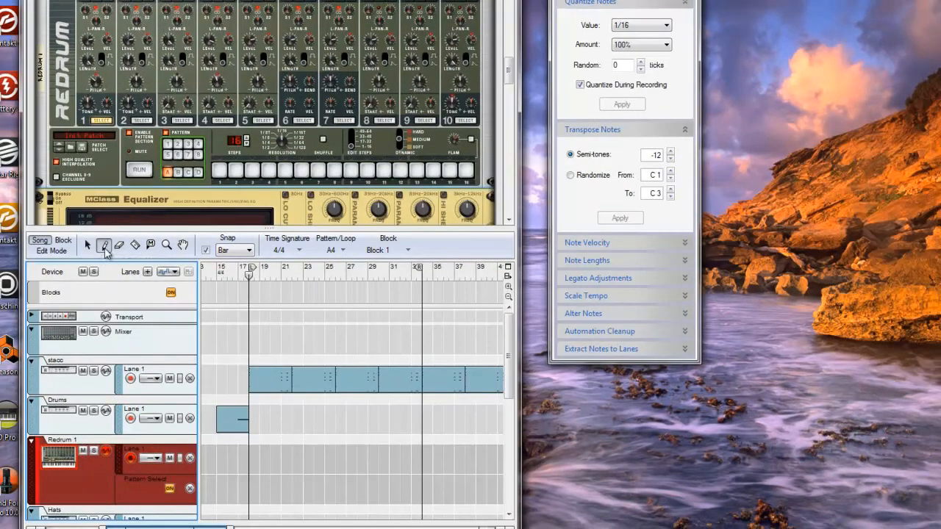
click(342, 251)
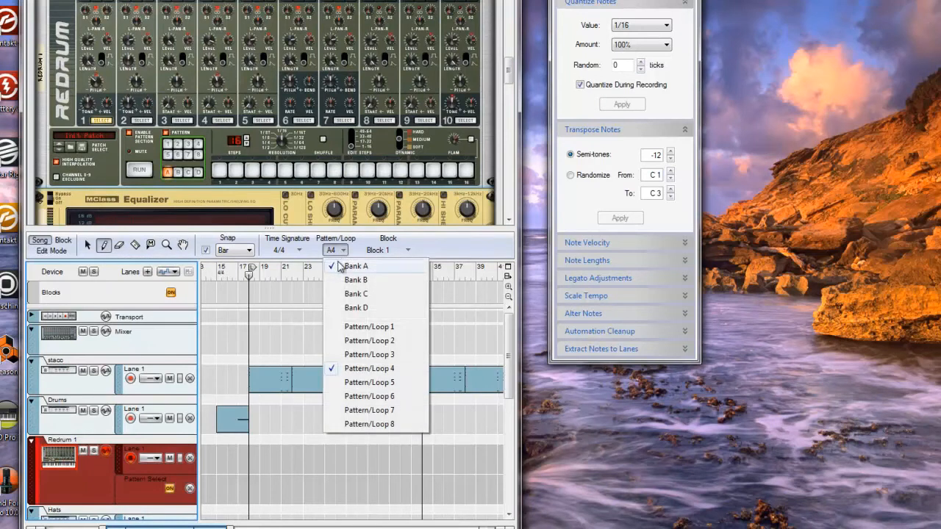
click(360, 355)
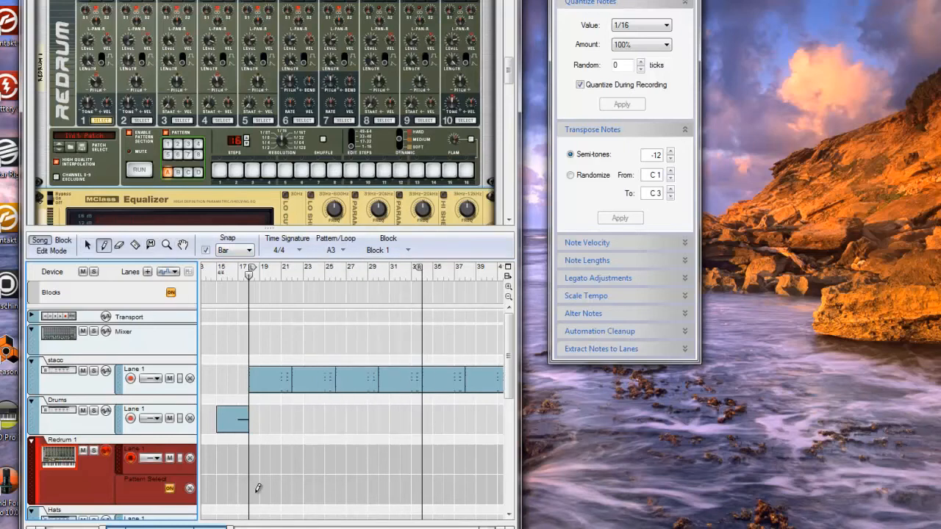
mouse_move(252, 489)
mouse_down()
mouse_move(342, 466)
mouse_move(334, 468)
mouse_up()
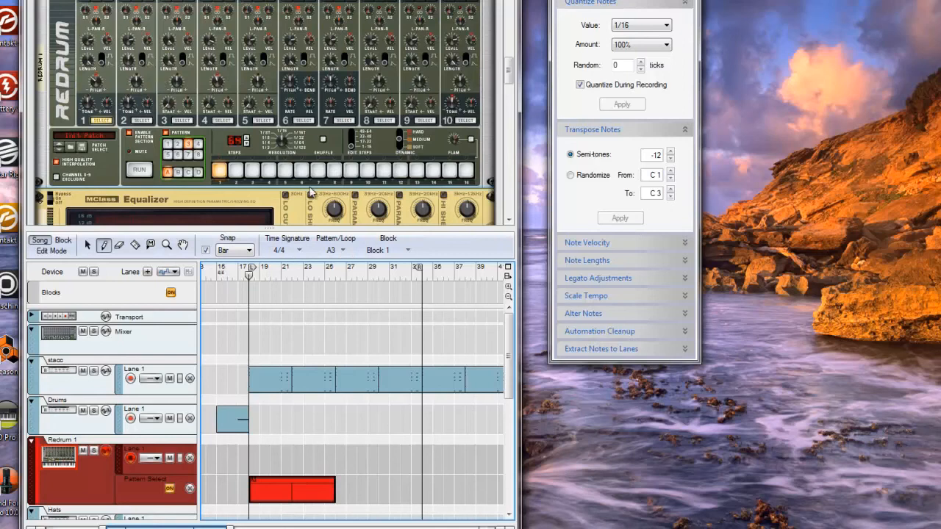
Draw an A4 pattern block from bar 25 to 33, then play the song
click(347, 252)
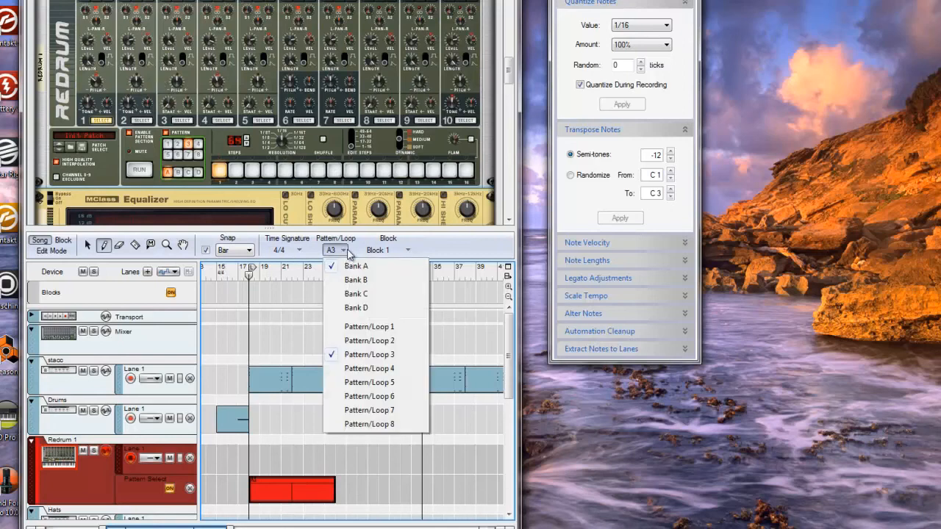
click(348, 369)
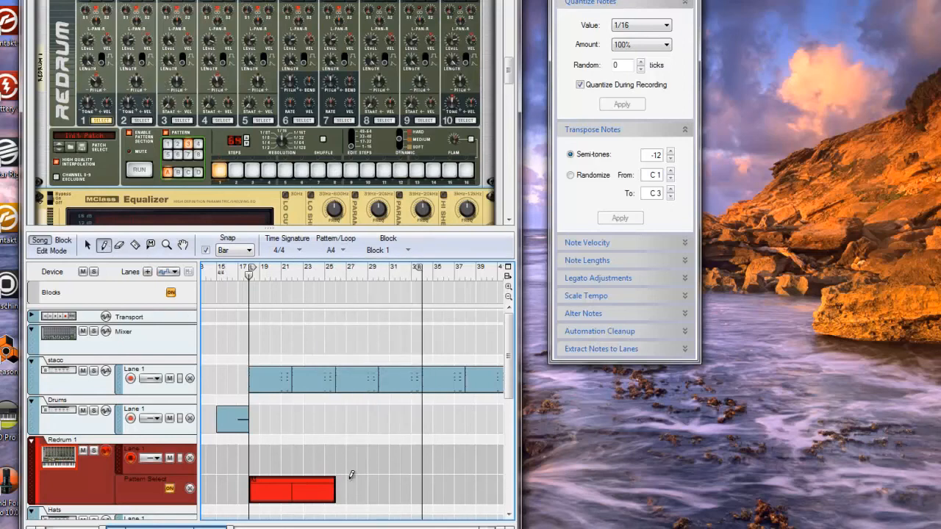
drag(339, 476, 423, 472)
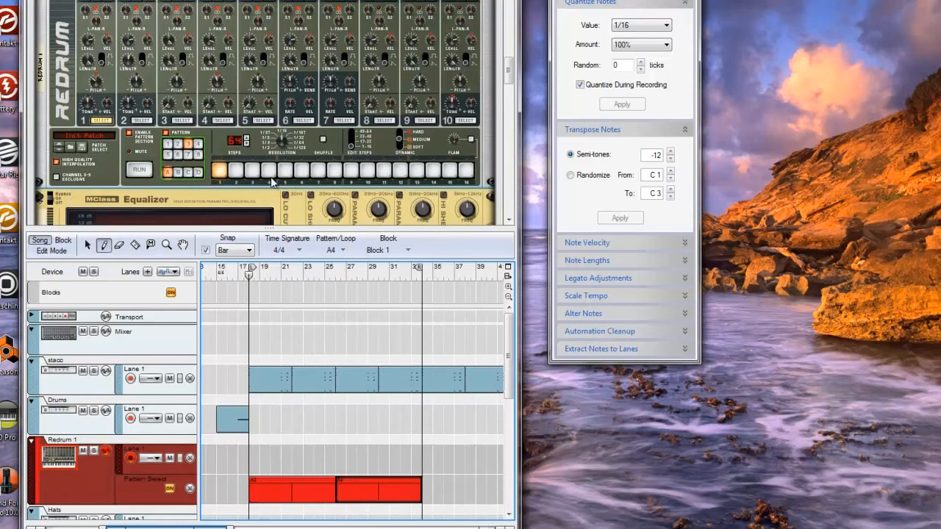
key(space)
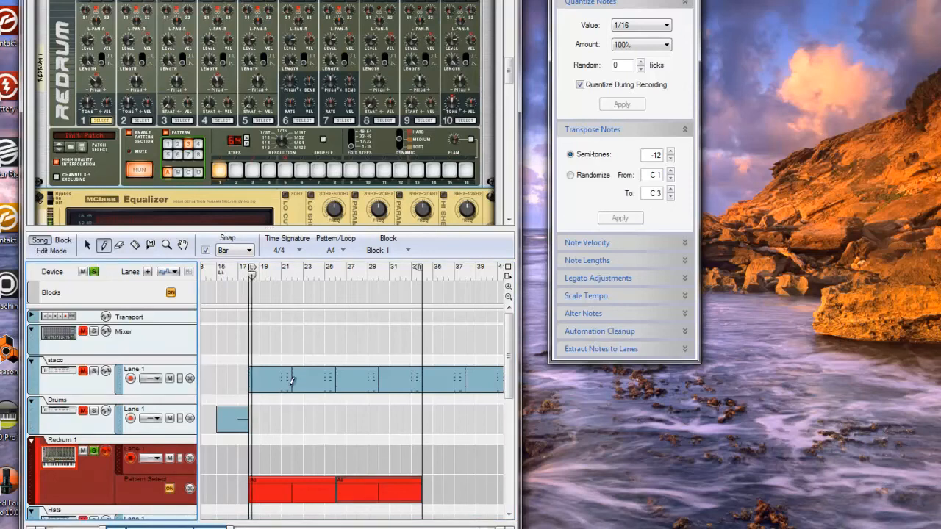